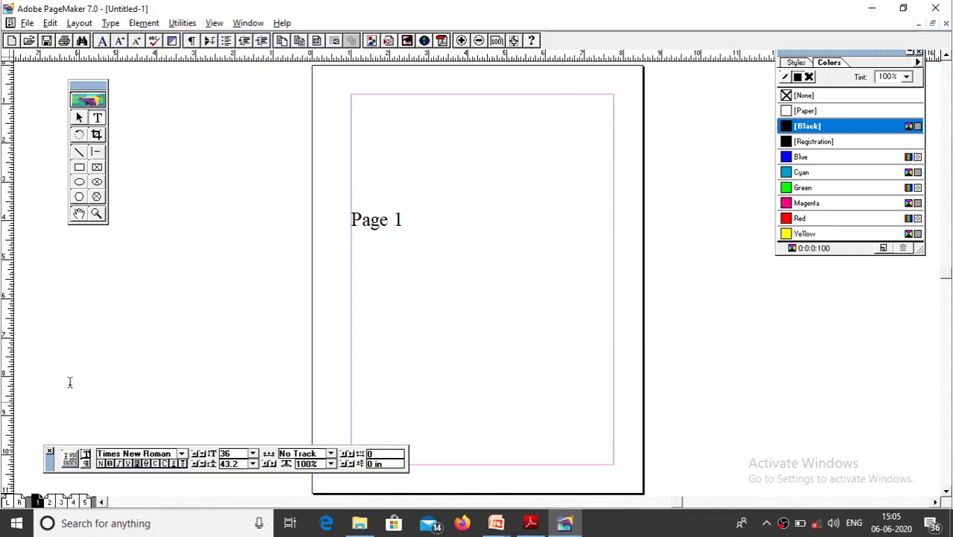
Insert 2 pages after page 1 using the Document Master.
left_click(79, 24)
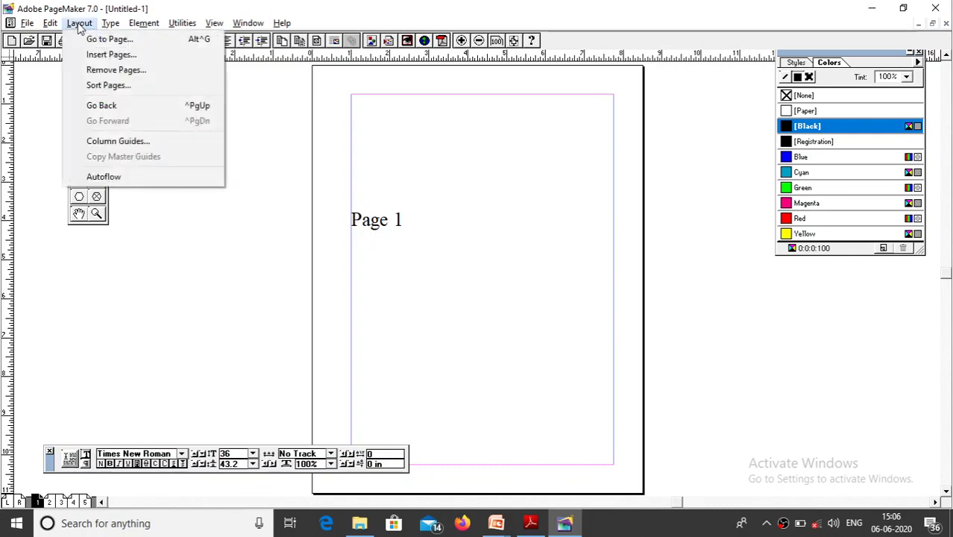
left_click(104, 54)
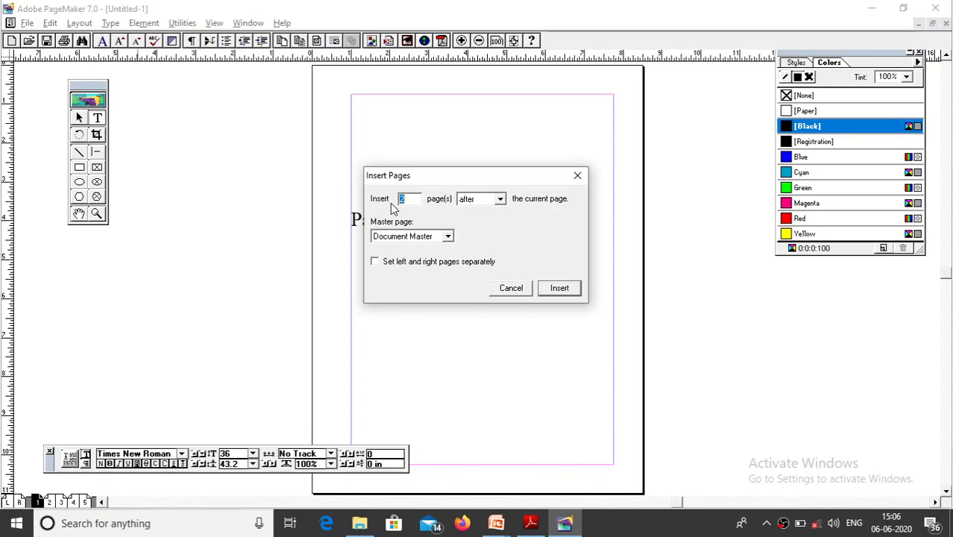
left_click(552, 293)
left_click(570, 289)
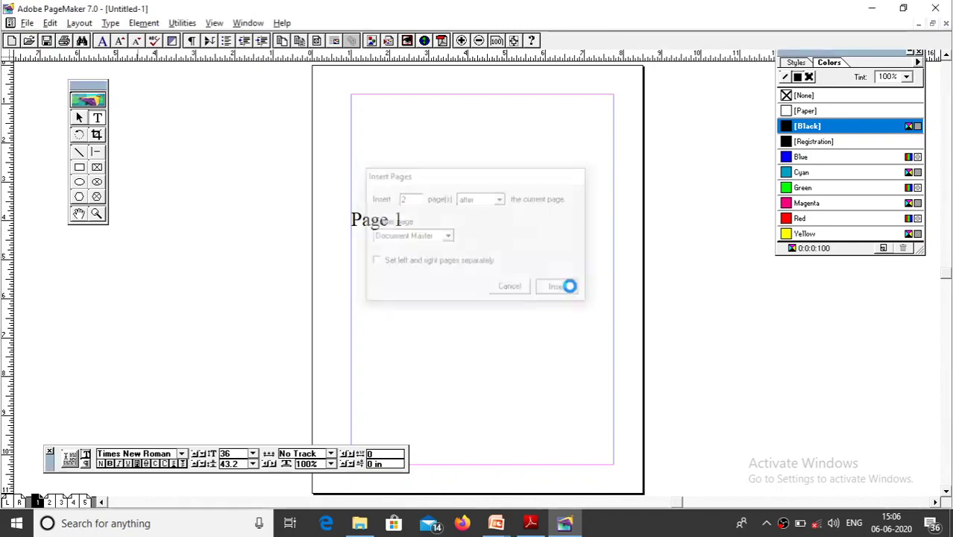
Copy the "Page 2" text on page 4 and delete it from that page.
left_click(37, 502)
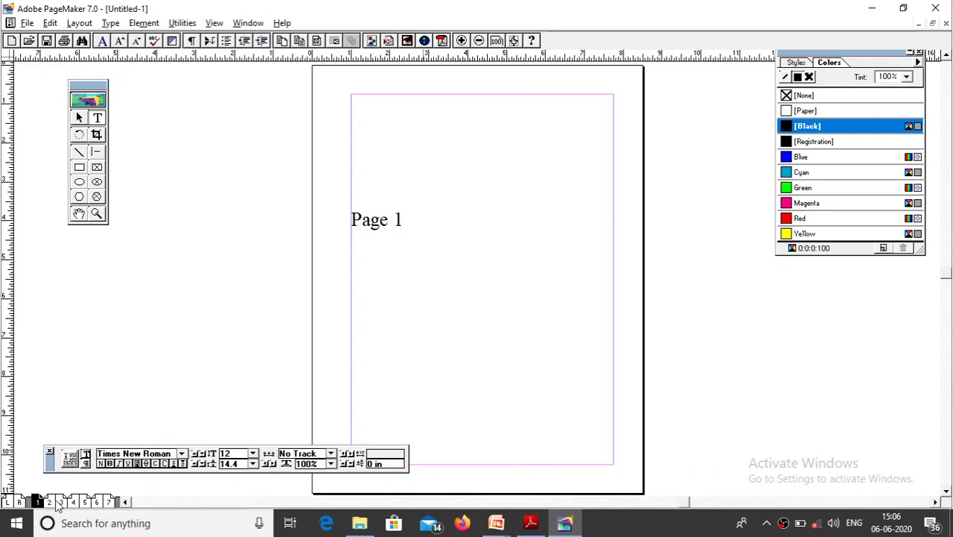
left_click(60, 503)
left_click(79, 503)
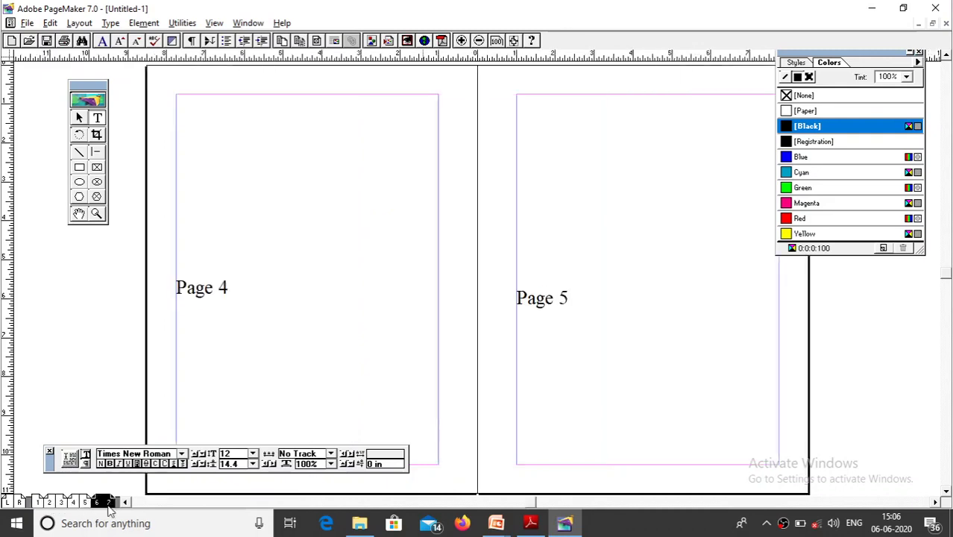
left_click(54, 503)
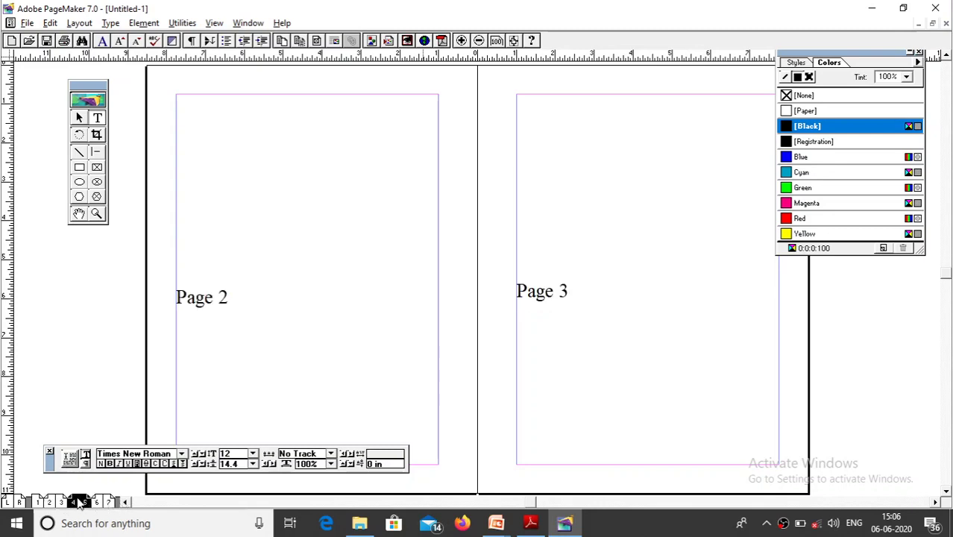
left_click(65, 502)
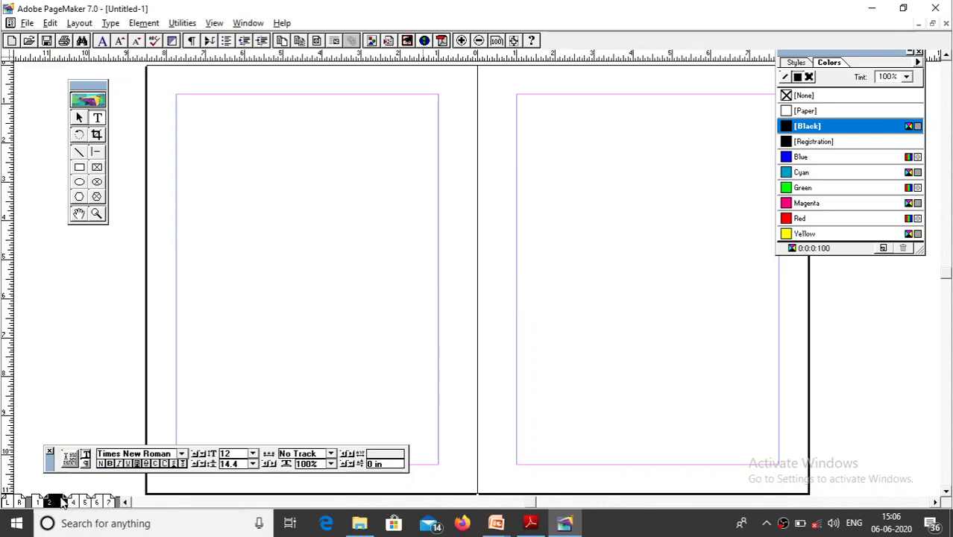
left_click(214, 262)
left_click(84, 504)
left_click_drag(232, 292, 154, 293)
key("ctrl+c")
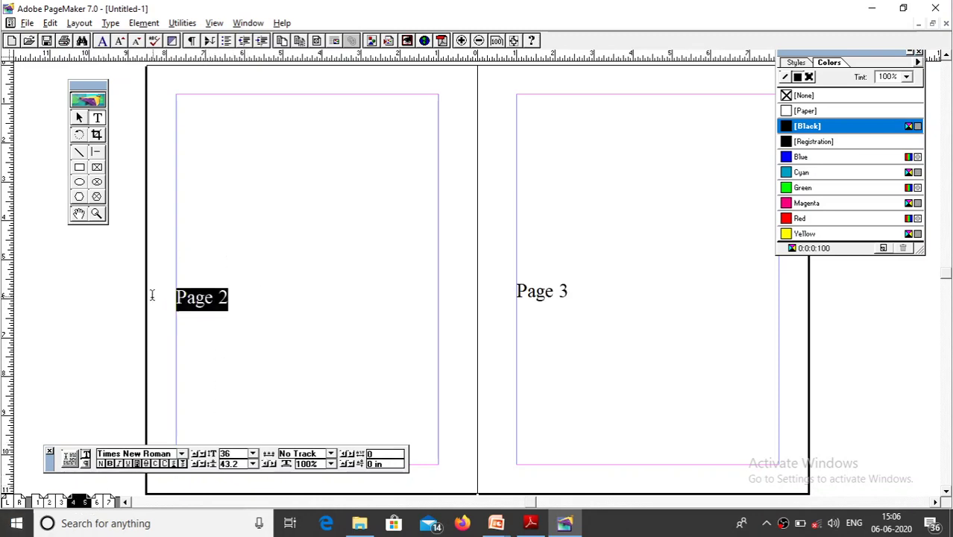
key("BackSpace")
Paste the copied label onto blank pages 2 and 3, changing the one on page 3 to "Page 3".
left_click(60, 503)
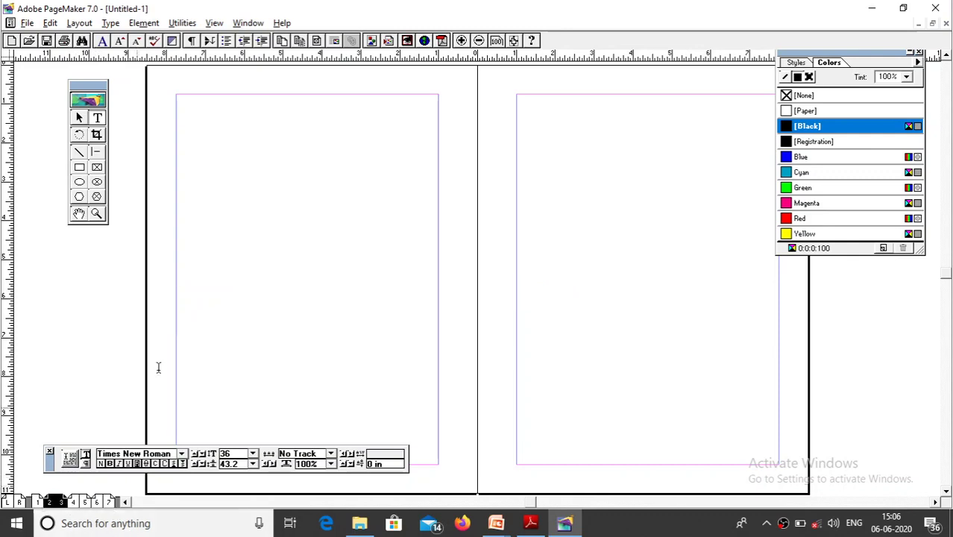
left_click(216, 277)
key("ctrl+v")
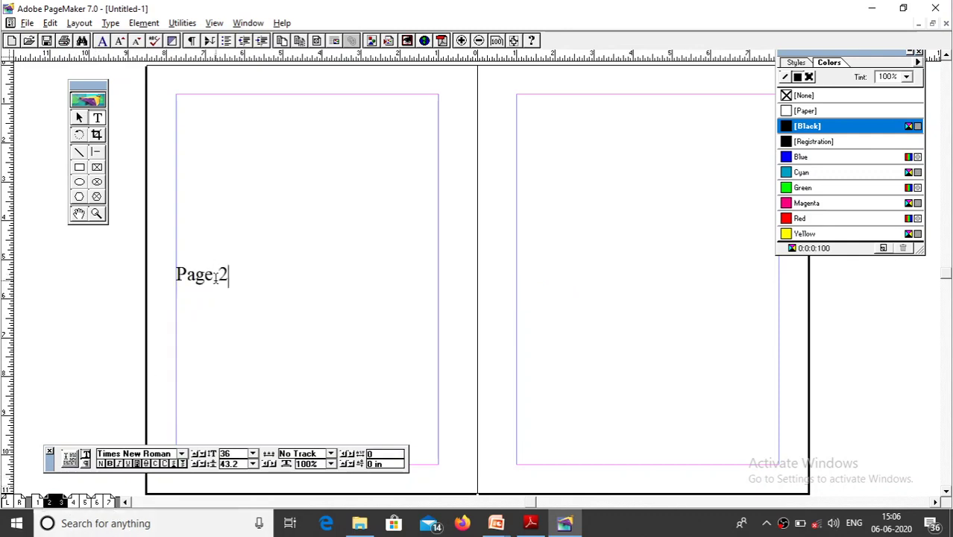
left_click(542, 270)
key("ctrl+v")
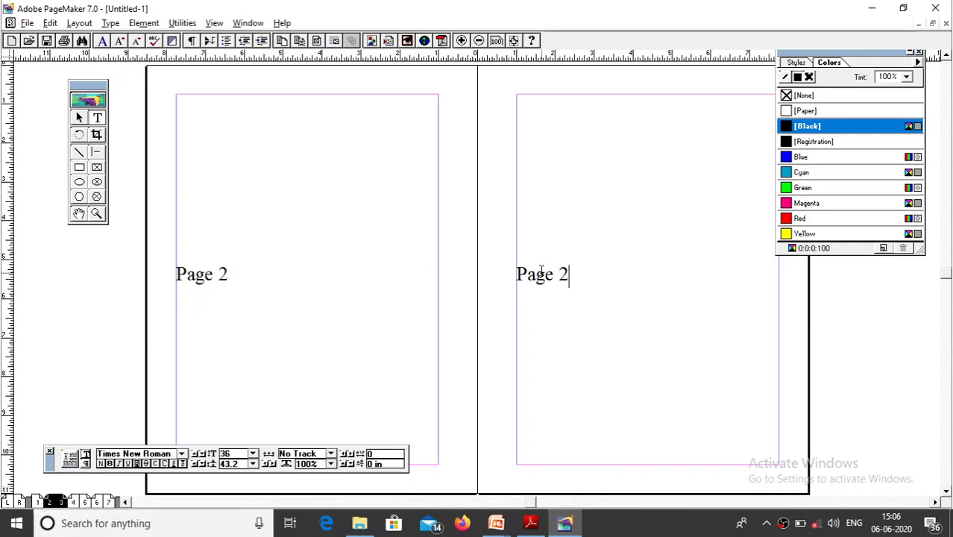
key("BackSpace")
type("3")
Paste the label onto page 4 as "Page 4" and change the text on page 5 to "Page 5".
left_click(78, 503)
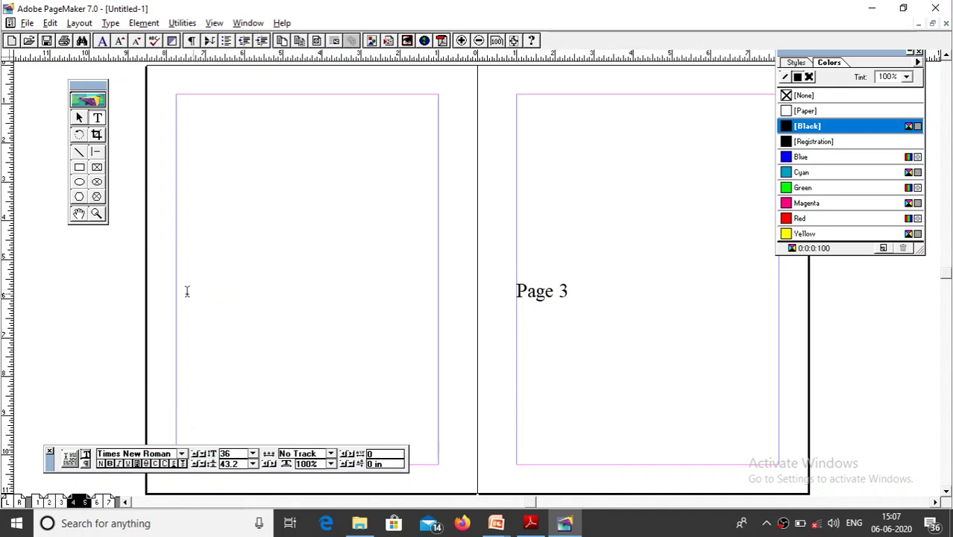
left_click(233, 296)
key("ctrl+v")
key("BackSpace")
type("4")
left_click(575, 293)
key("BackSpace")
type("5")
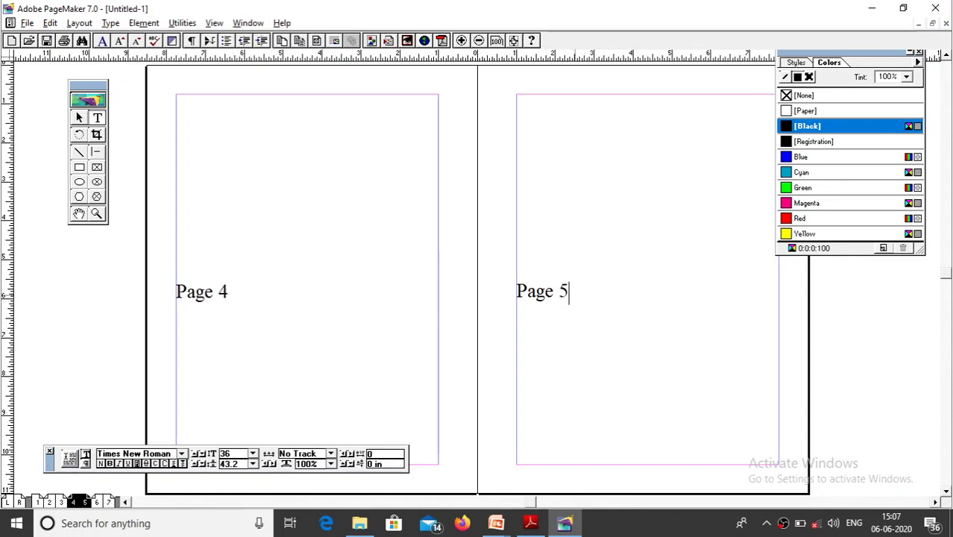
Change the labels on the last spread to "Page 6" and "Page 7".
left_click(97, 501)
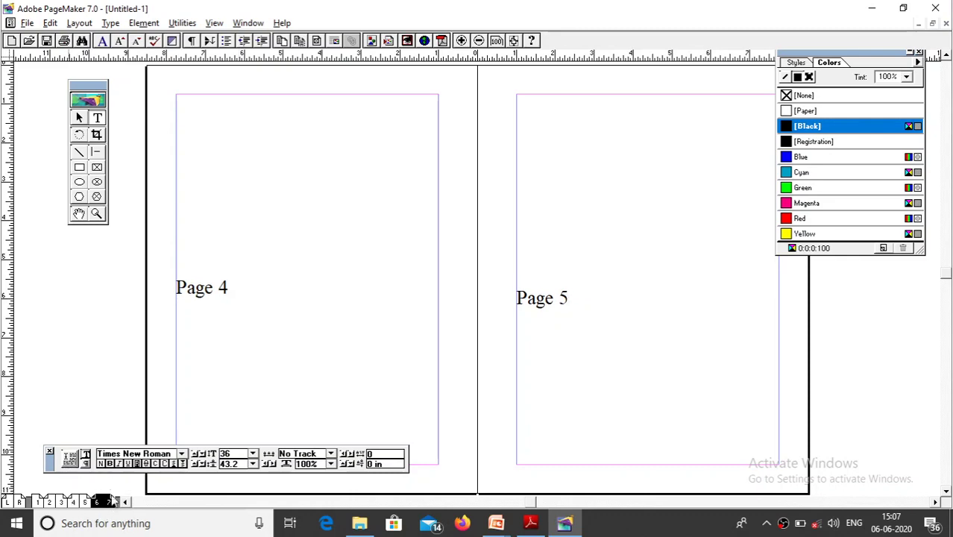
left_click(218, 287)
key("Delete")
type("6")
left_click(574, 299)
key("BackSpace")
type("7")
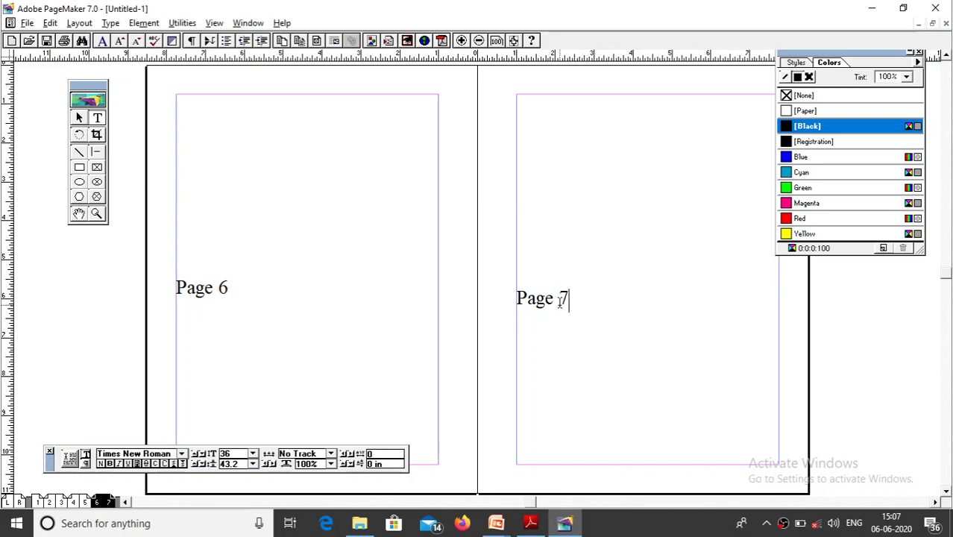
Remove pages 6 through 7 together with their contents.
left_click(37, 505)
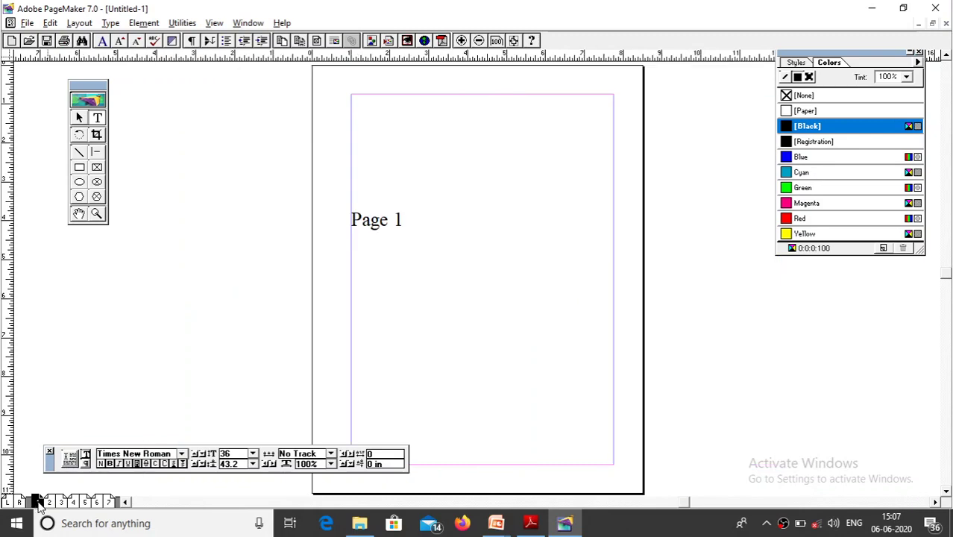
left_click(109, 504)
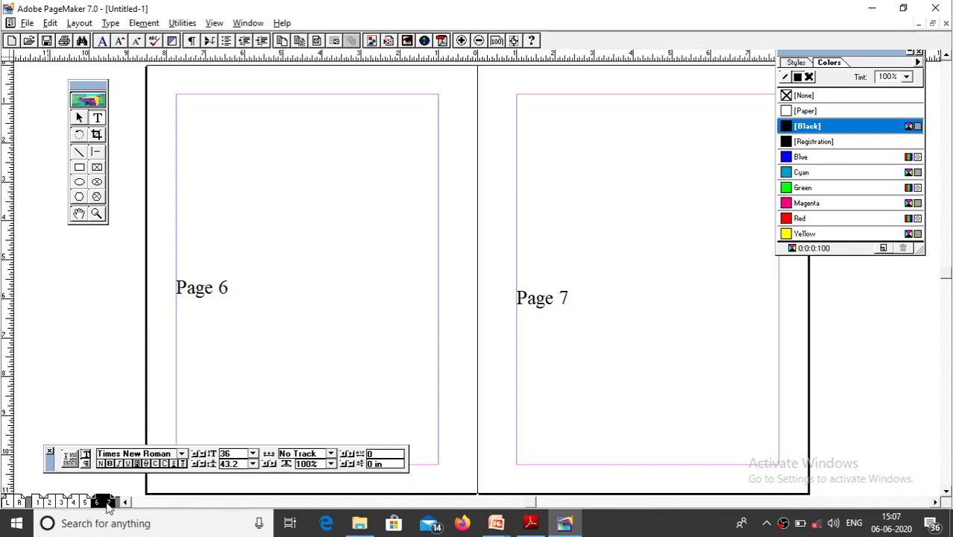
right_click(109, 503)
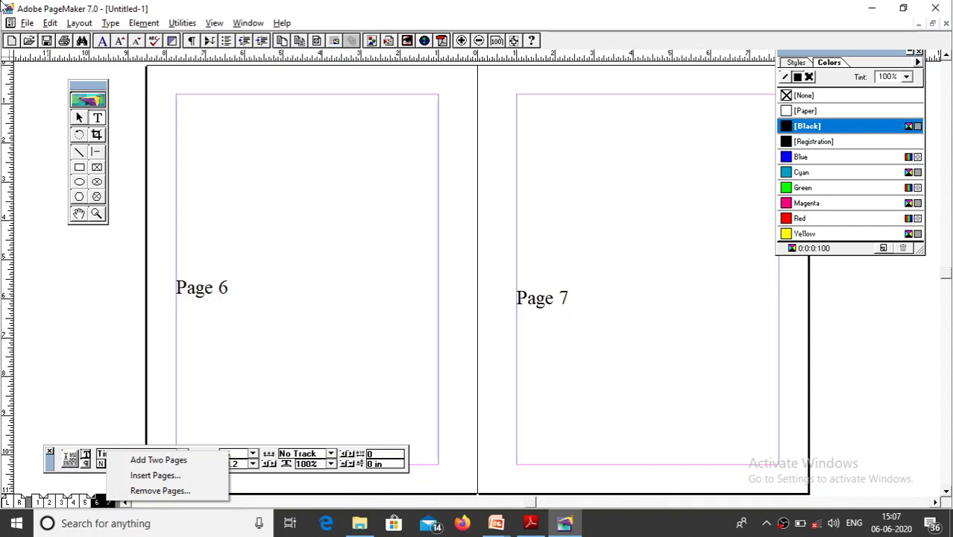
left_click(79, 23)
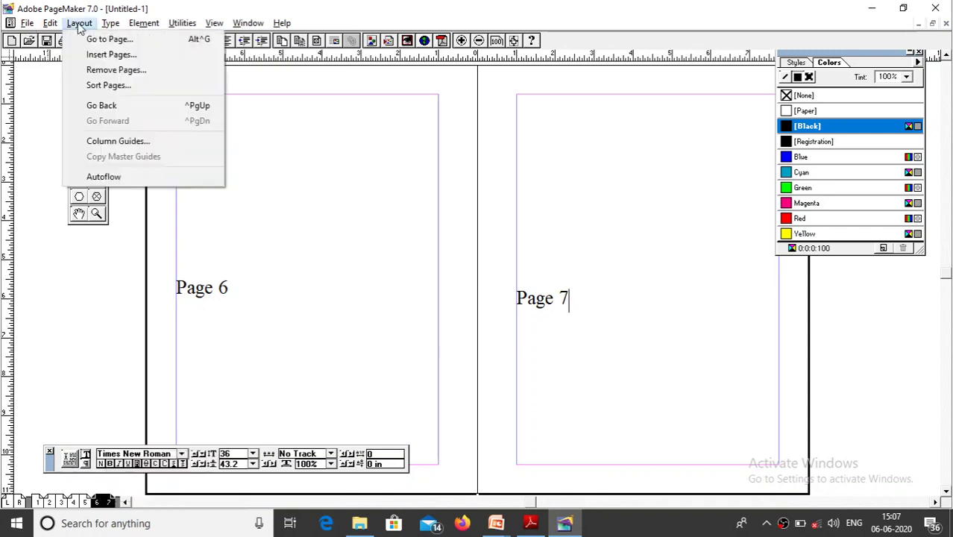
left_click(121, 73)
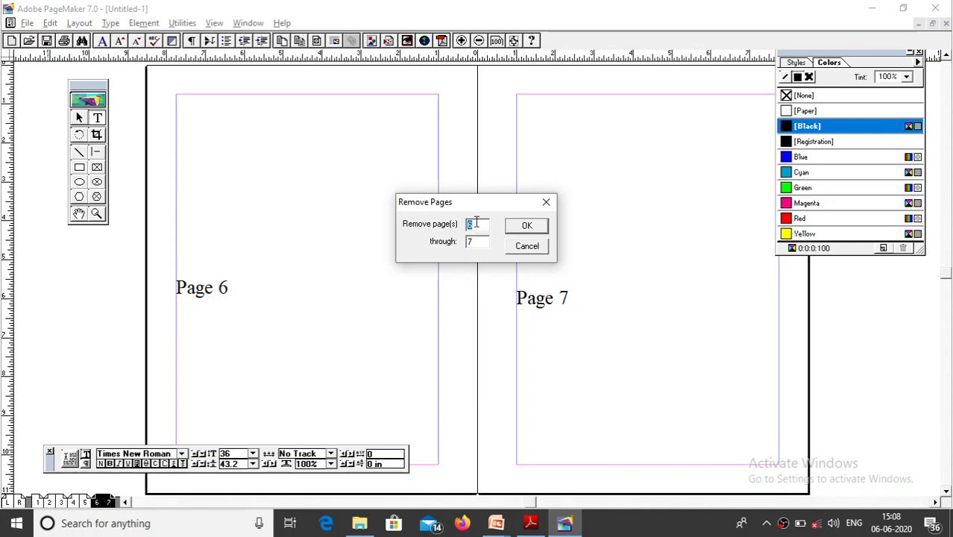
left_click(525, 227)
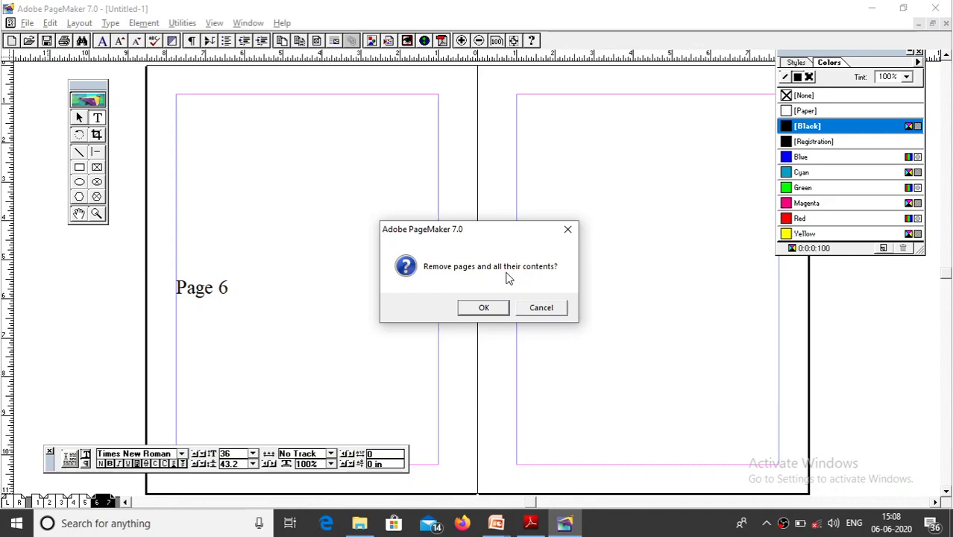
left_click(482, 307)
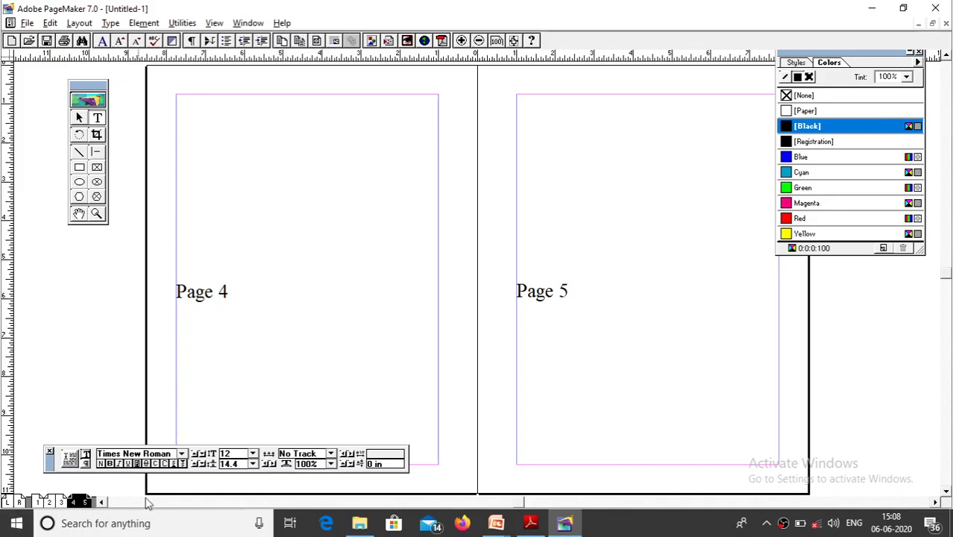
Remove only page 5 by setting the removal range from 5 through 5.
right_click(84, 501)
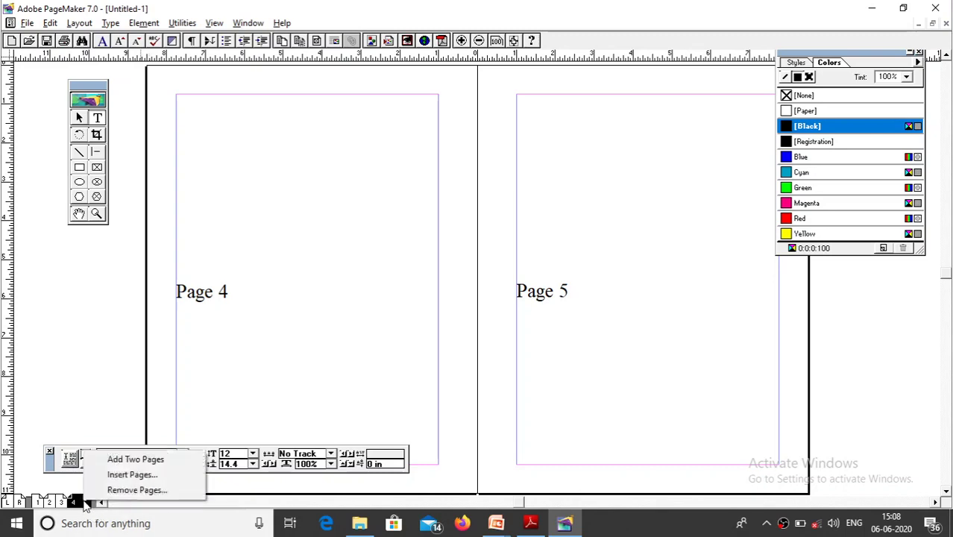
left_click(119, 490)
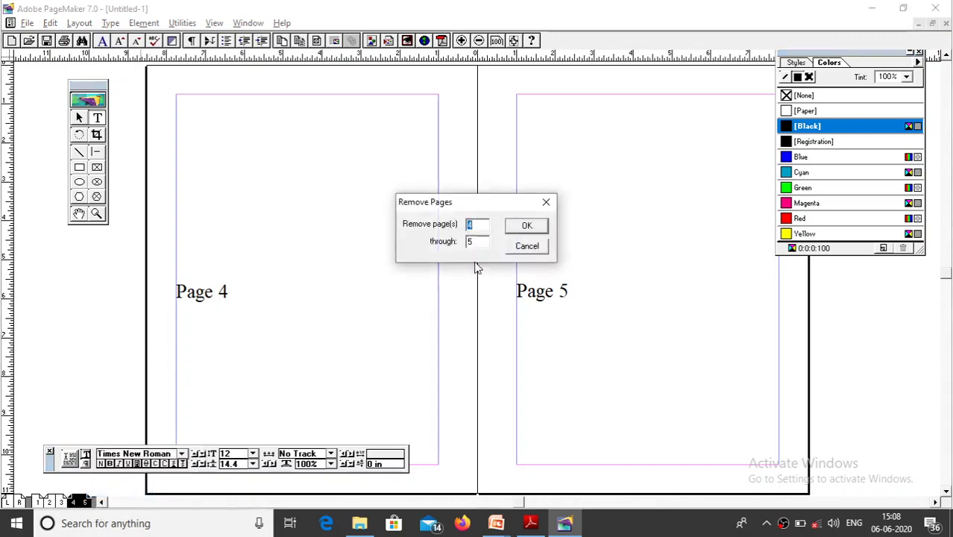
type("5")
left_click(526, 225)
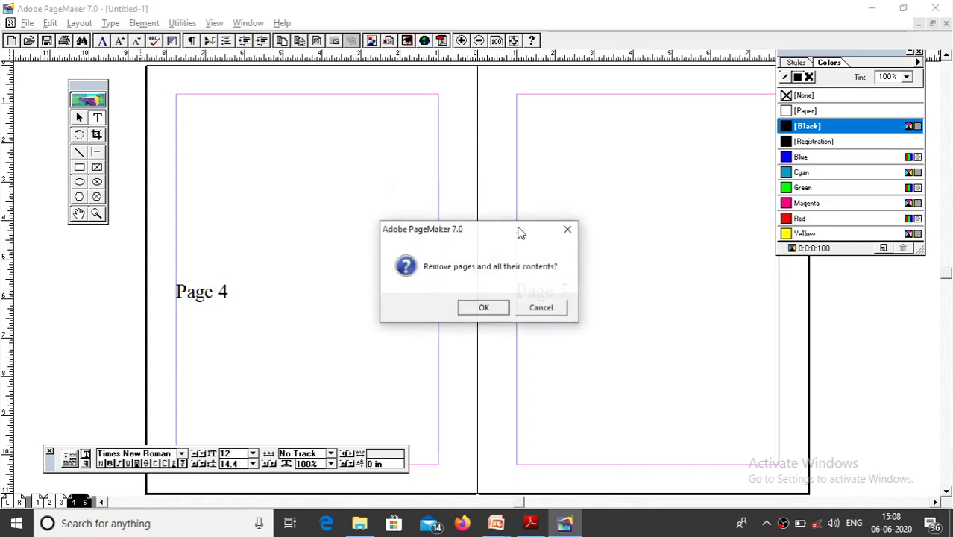
left_click(505, 307)
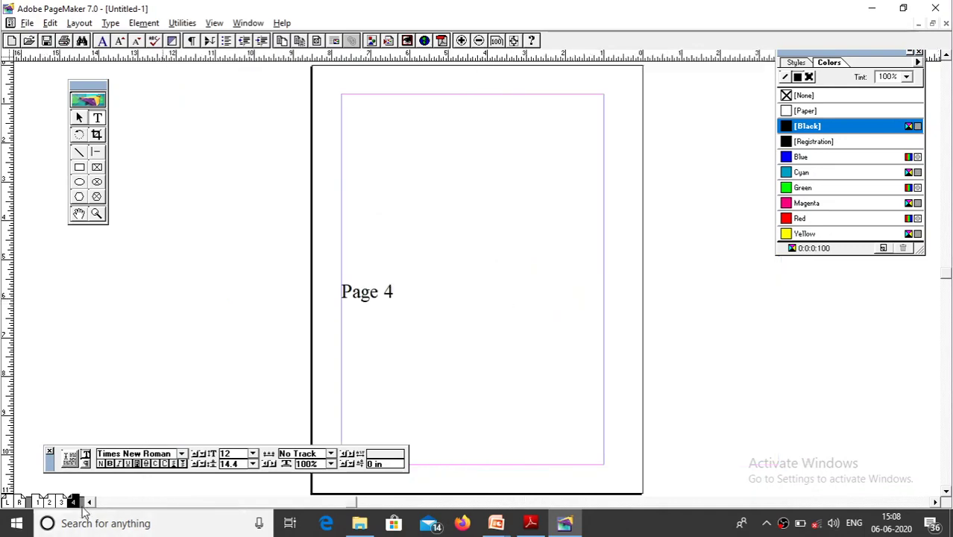
Insert 2 pages after page 4 using the Document Master.
left_click(39, 503)
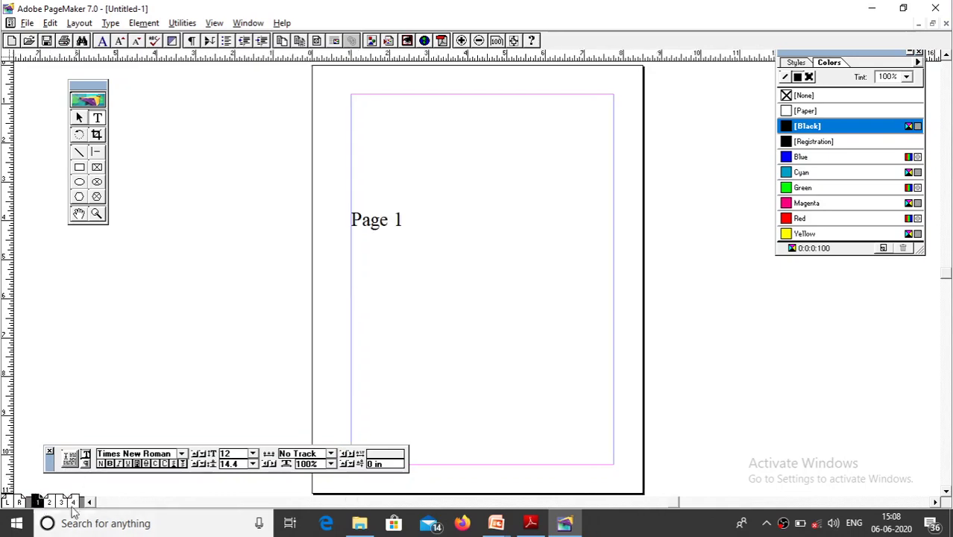
left_click(73, 502)
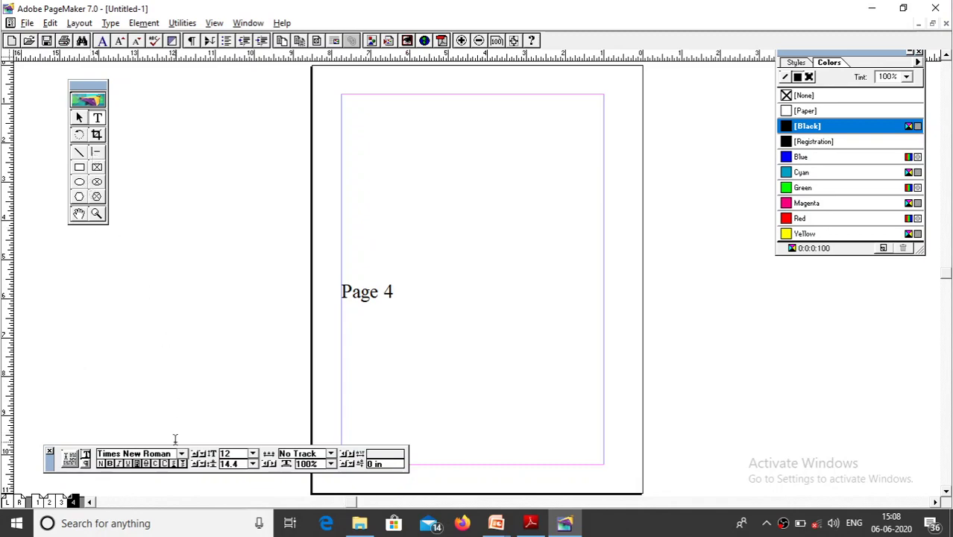
right_click(74, 503)
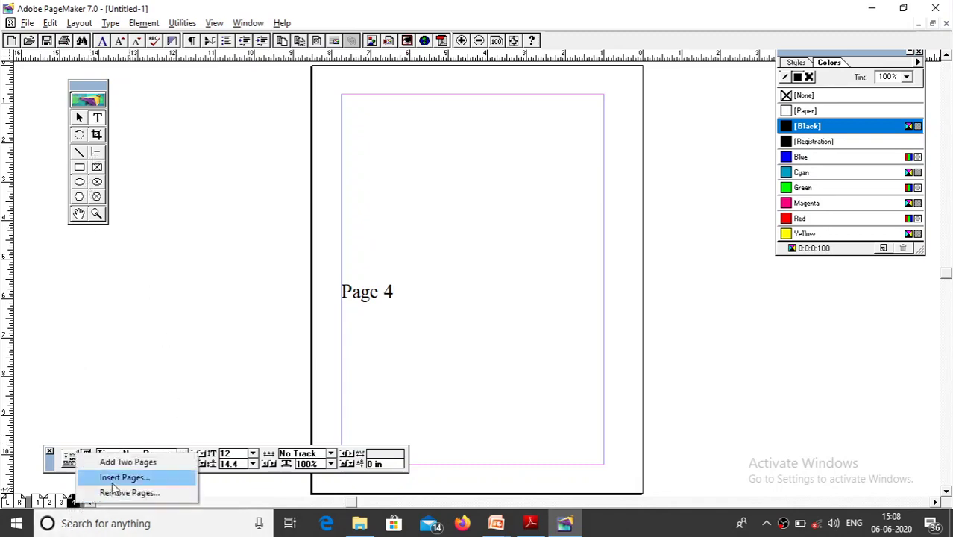
left_click(116, 479)
type("2")
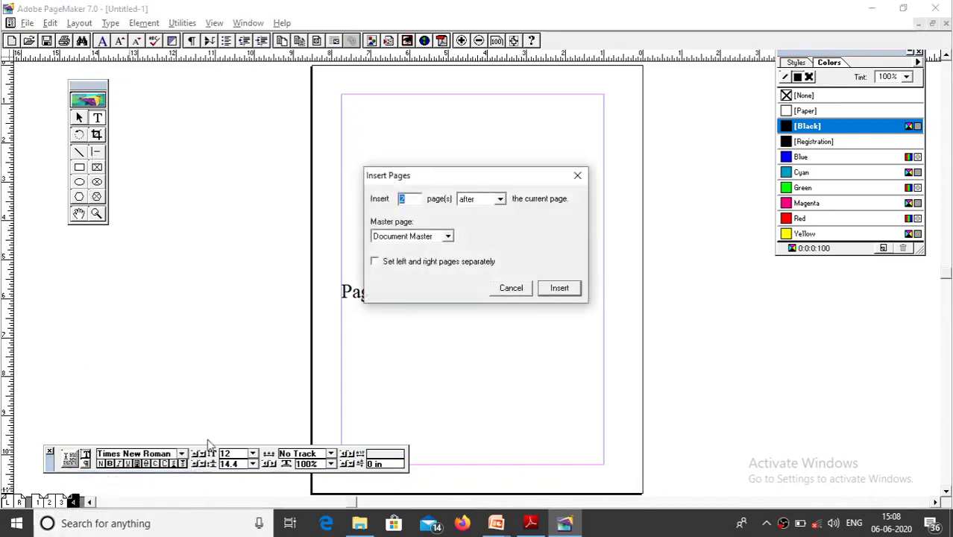
left_click(548, 286)
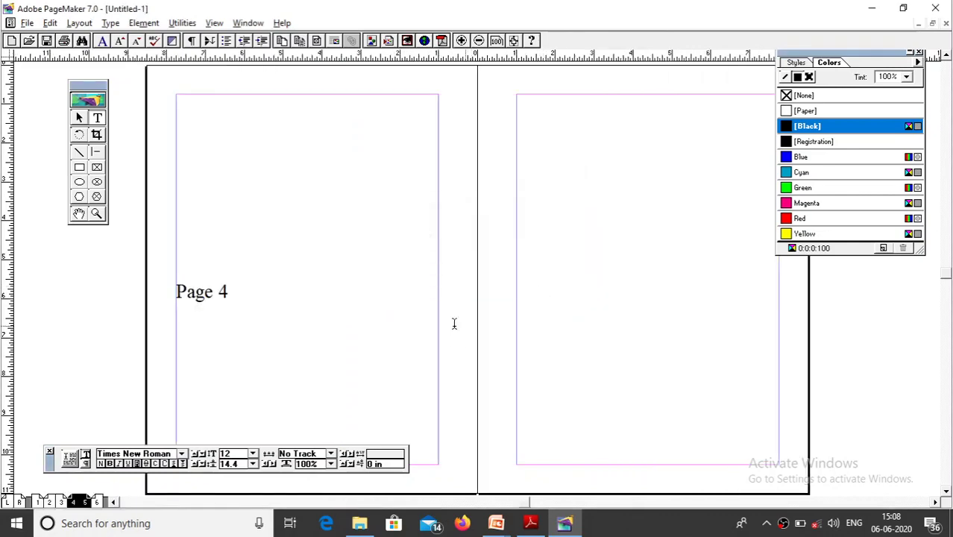
Copy the "Page 4" text onto the blank facing page and change it to "Page 5".
left_click_drag(231, 292, 167, 294)
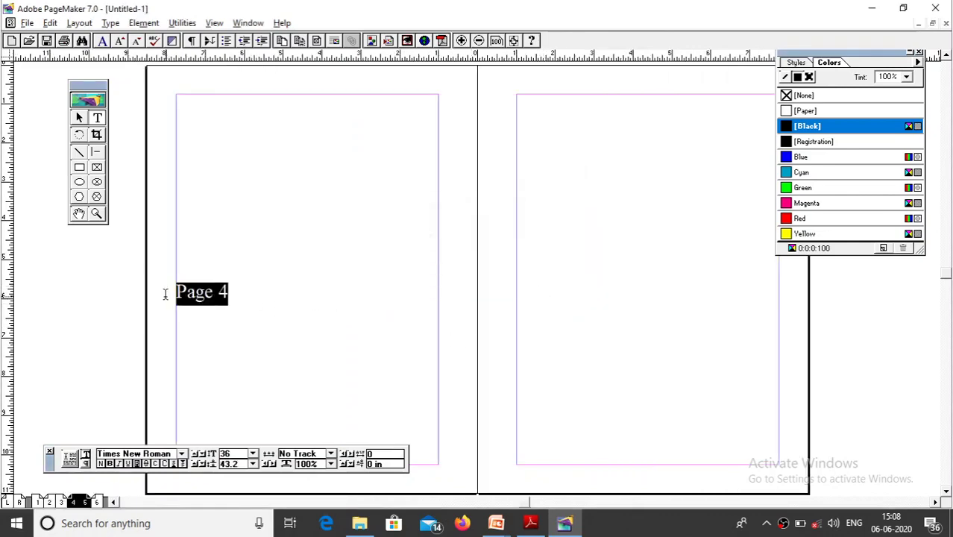
key("ctrl+c")
left_click(525, 273)
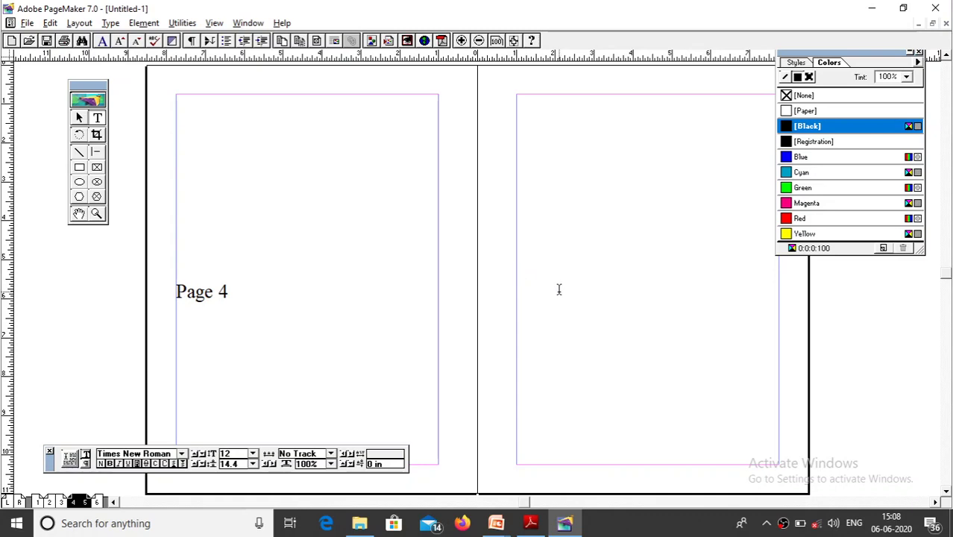
key("ctrl+v")
key("BackSpace")
type("5")
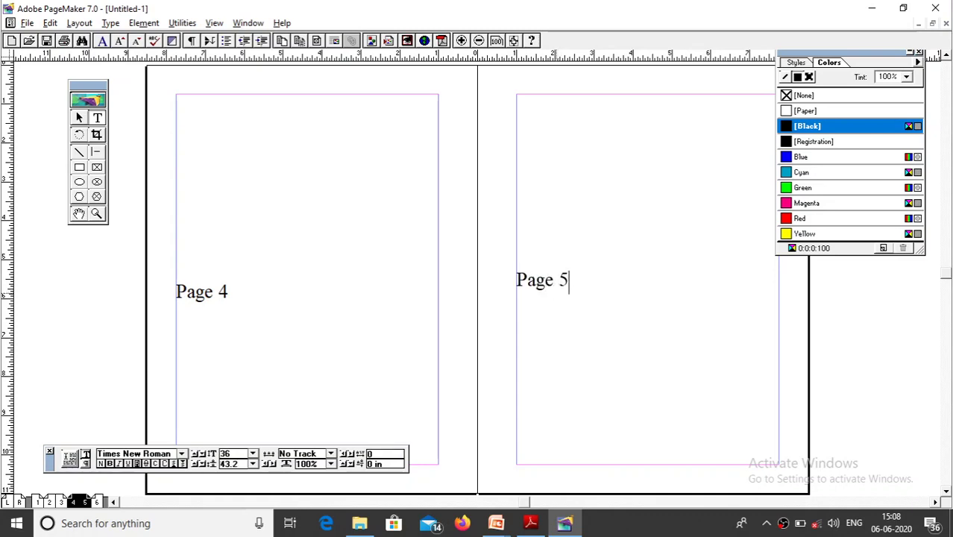
Paste the copied page label onto blank page 6 and change its text to "Page 6".
left_click(96, 502)
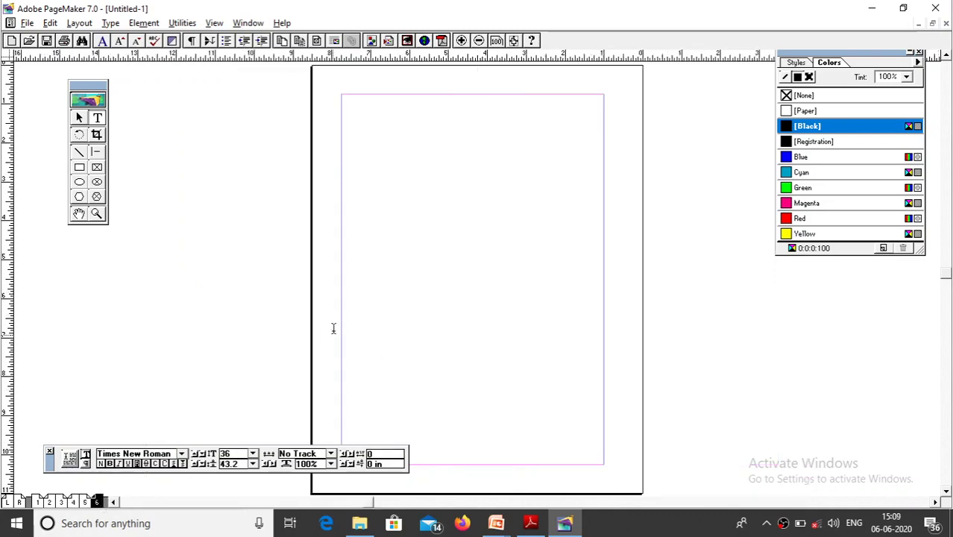
left_click(352, 270)
key("ctrl+v")
left_click(38, 502)
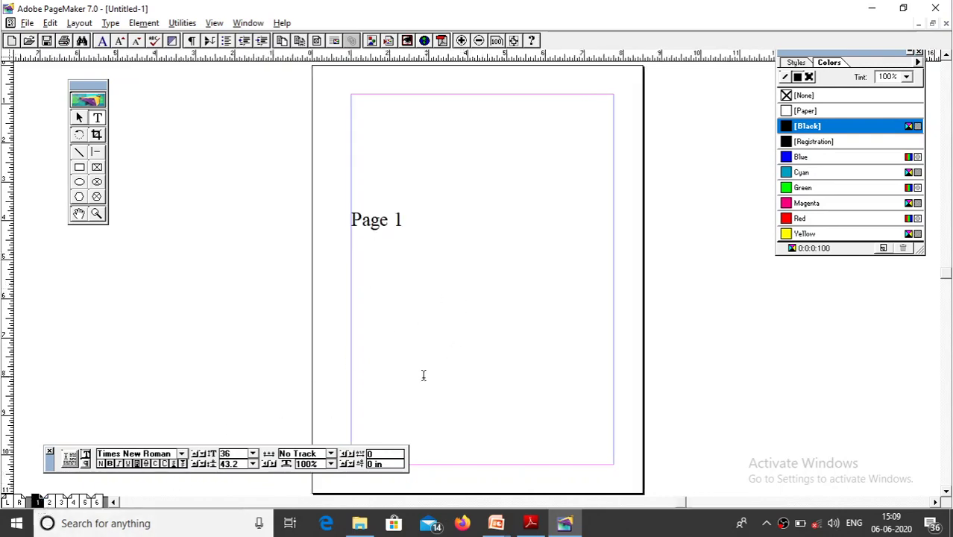
left_click(53, 502)
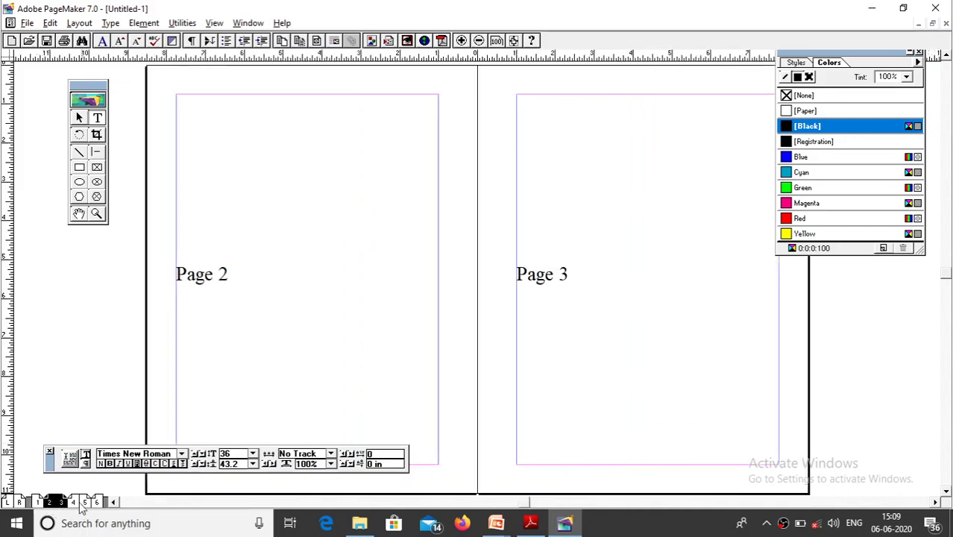
left_click(80, 503)
left_click(97, 502)
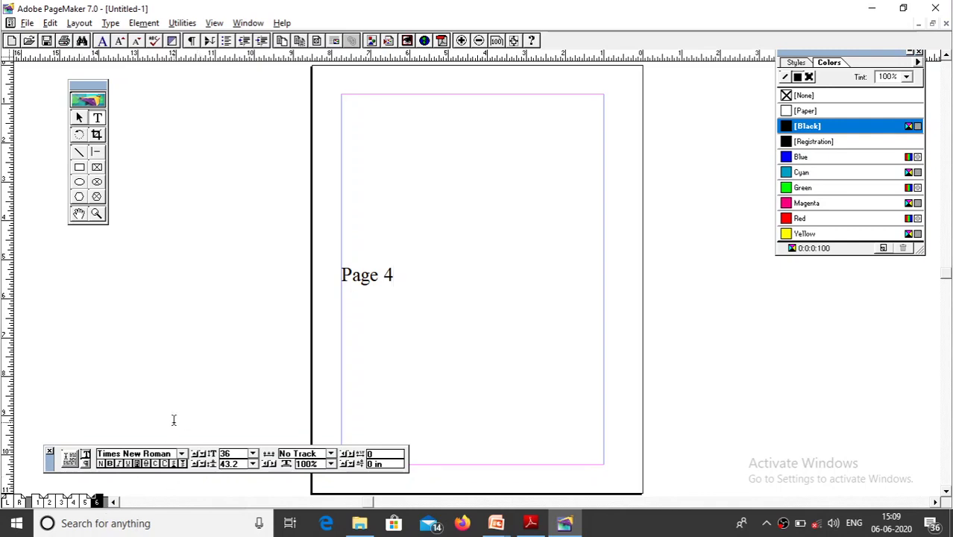
key("BackSpace")
type("6")
Use the Go to Page command to display page 1 and the spread containing page 5.
left_click(79, 23)
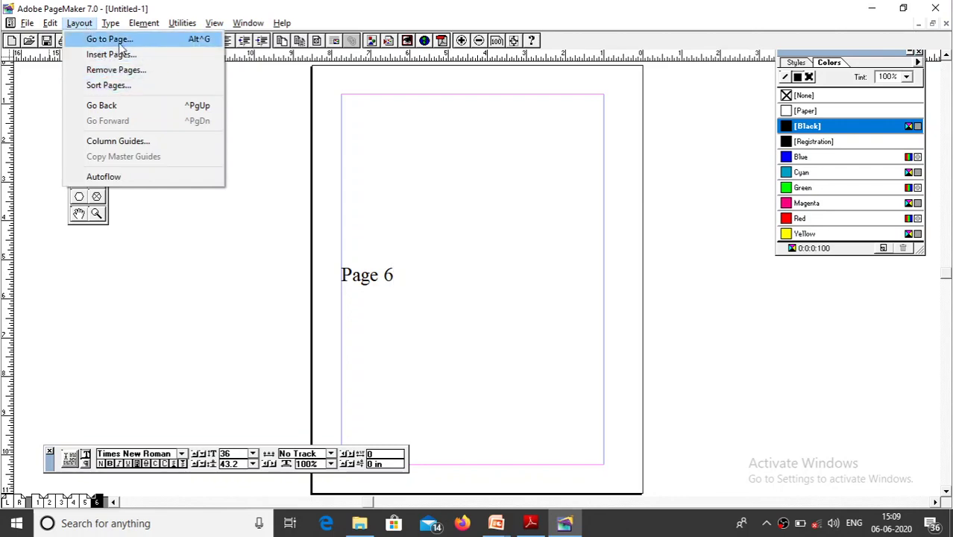
left_click(120, 45)
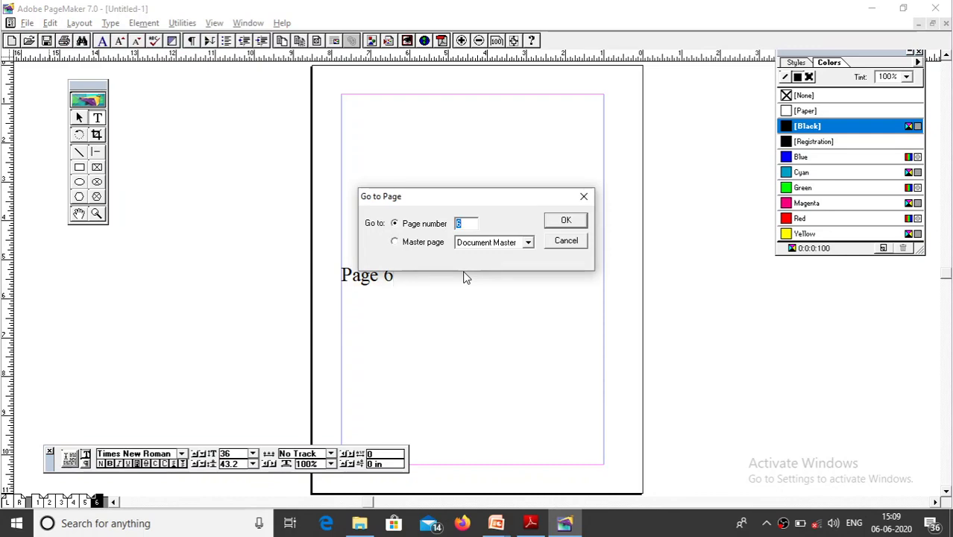
type("1")
left_click(565, 220)
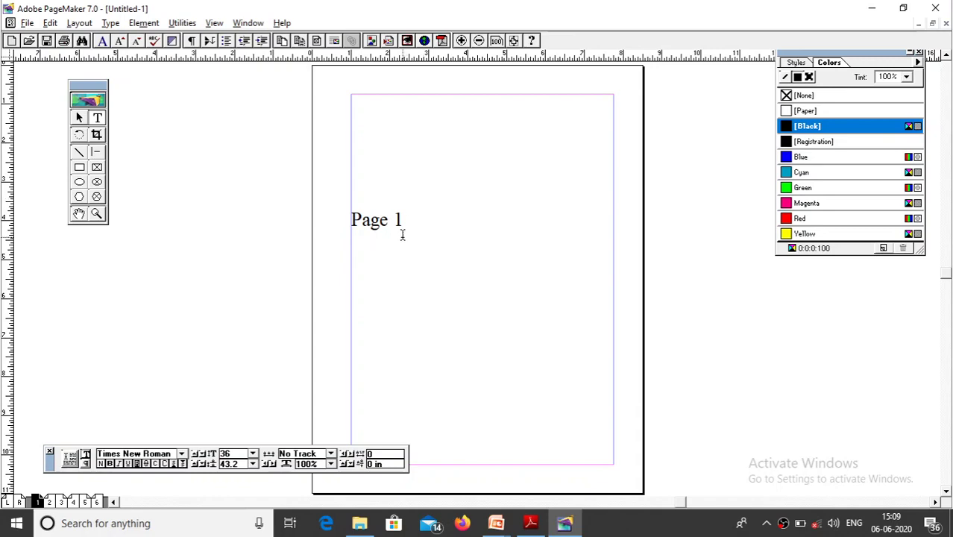
key("ctrl+alt+g")
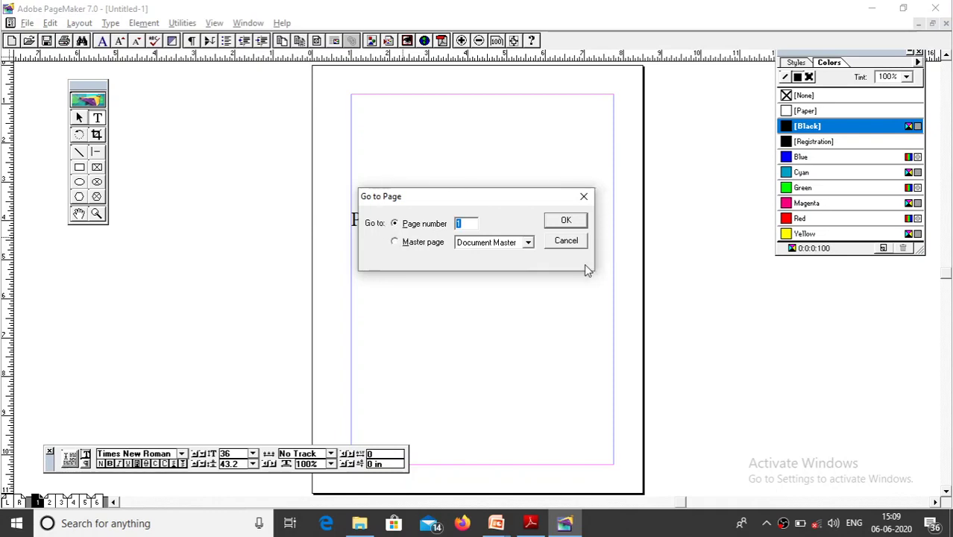
type("5")
left_click(565, 221)
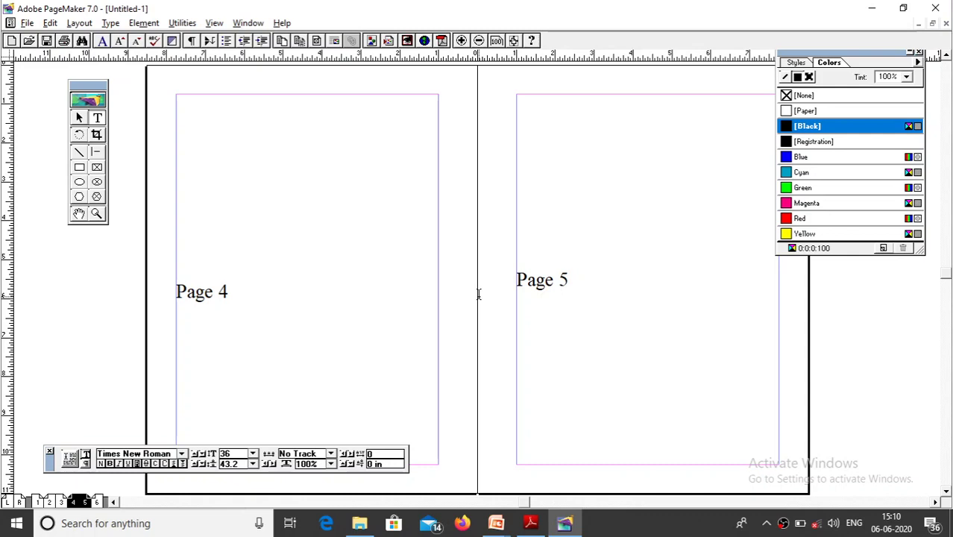
Close the Control palette and view pages 6, 2–3 and 1 to check their labels.
left_click(50, 453)
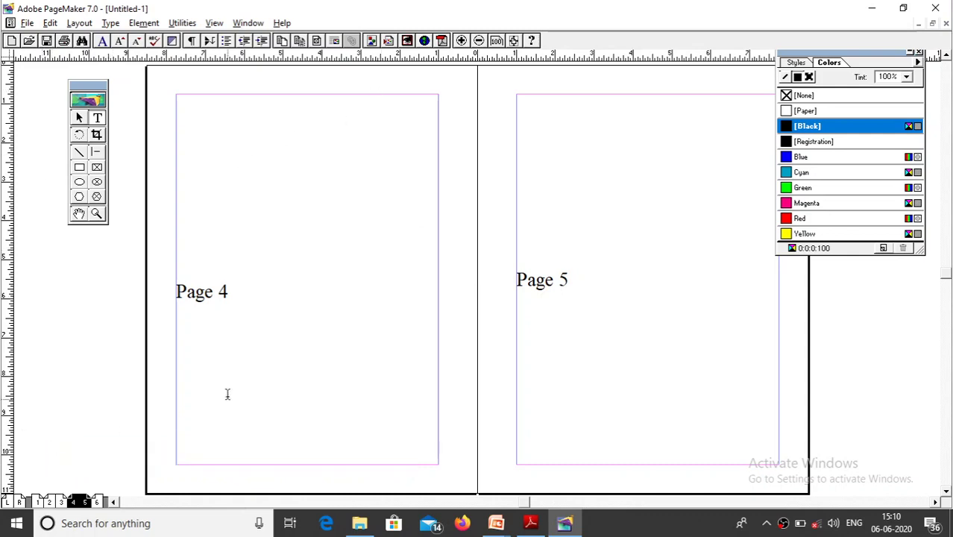
left_click(96, 502)
left_click(49, 502)
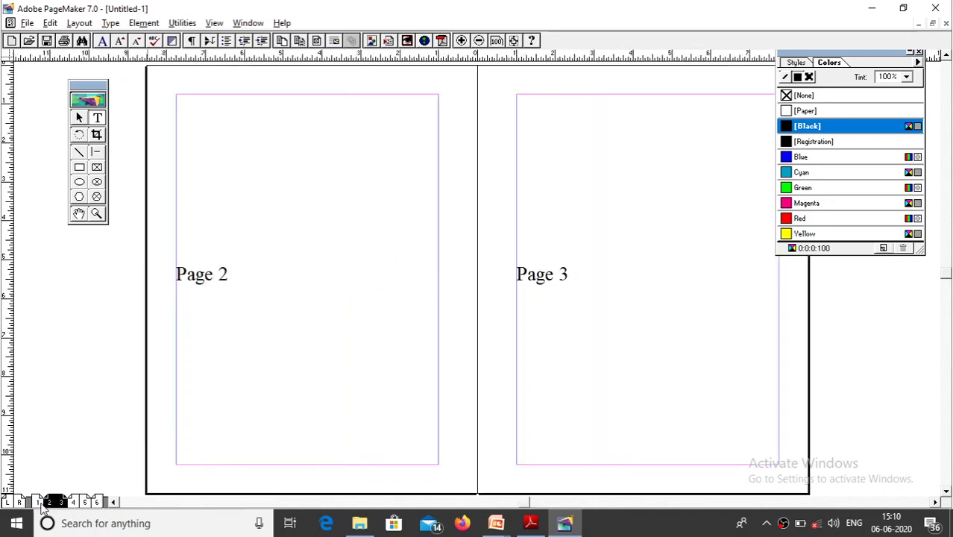
left_click(38, 502)
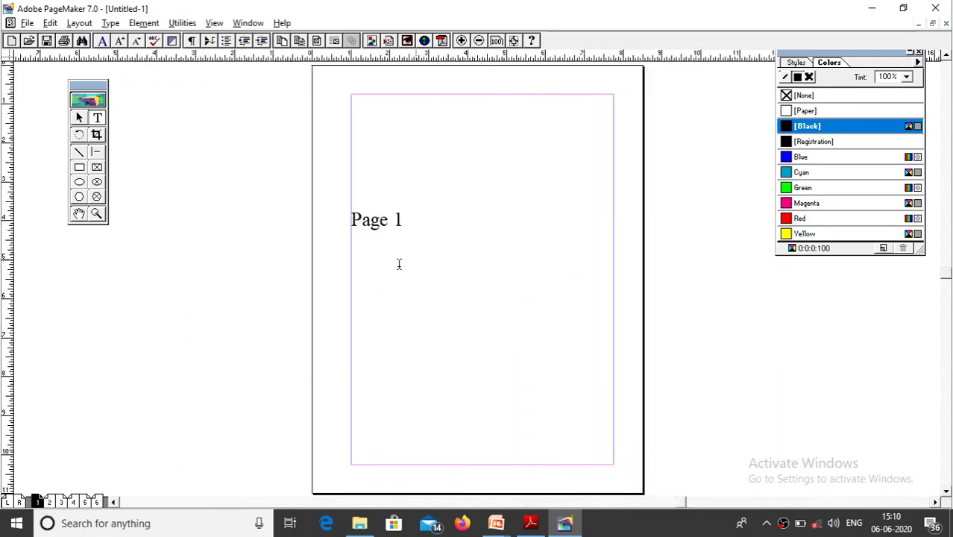
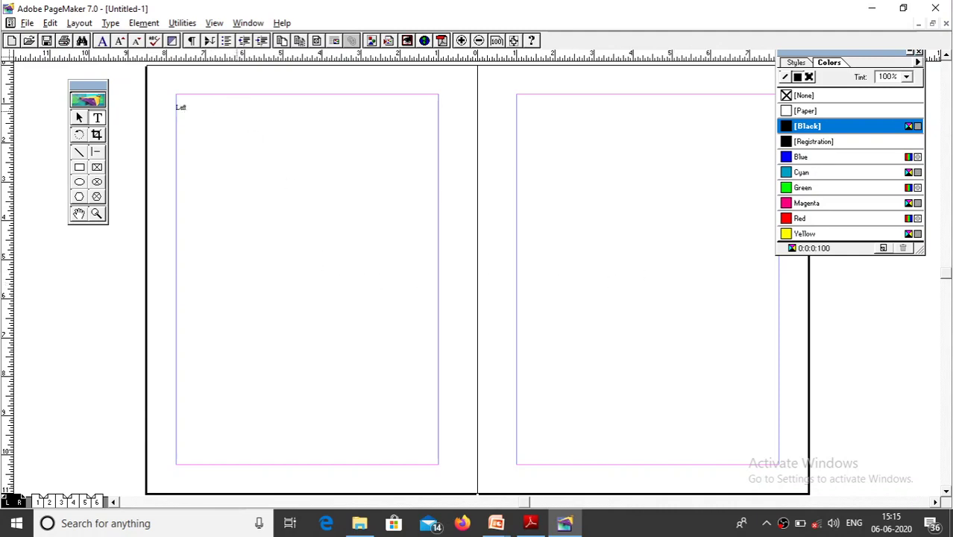
Add the text "Right" near the top of the right master page and format it as 30-point bold Times New Roman.
left_click(550, 115)
left_click_drag(551, 114, 489, 114)
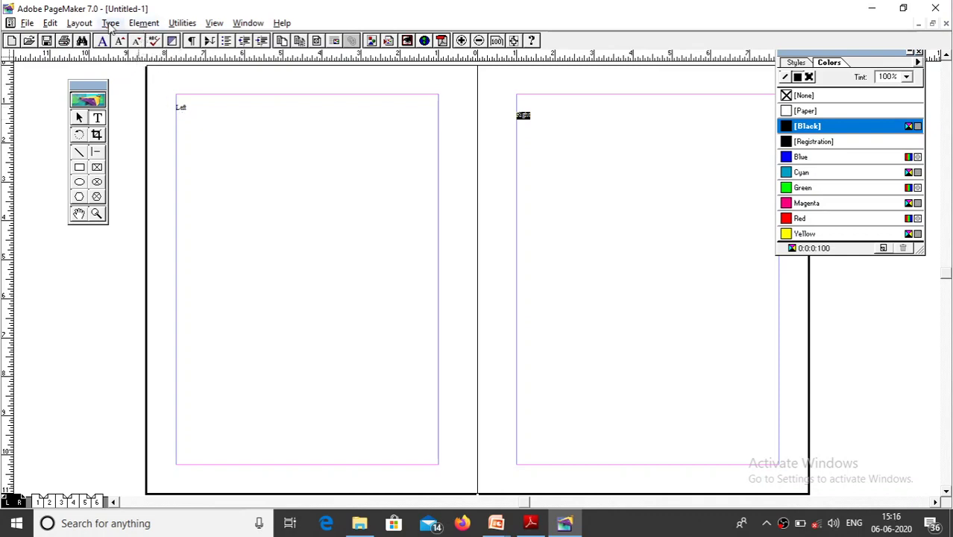
key("ctrl+t")
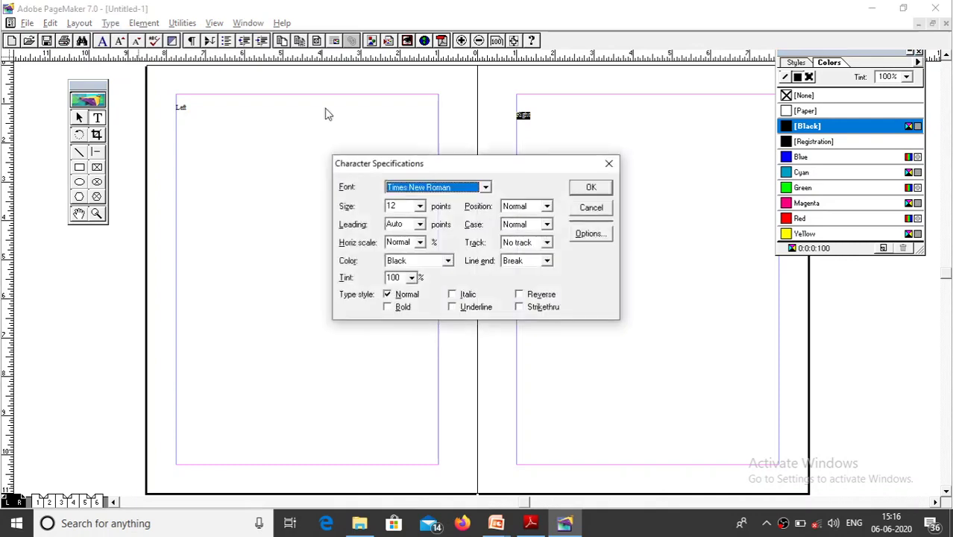
left_click(486, 188)
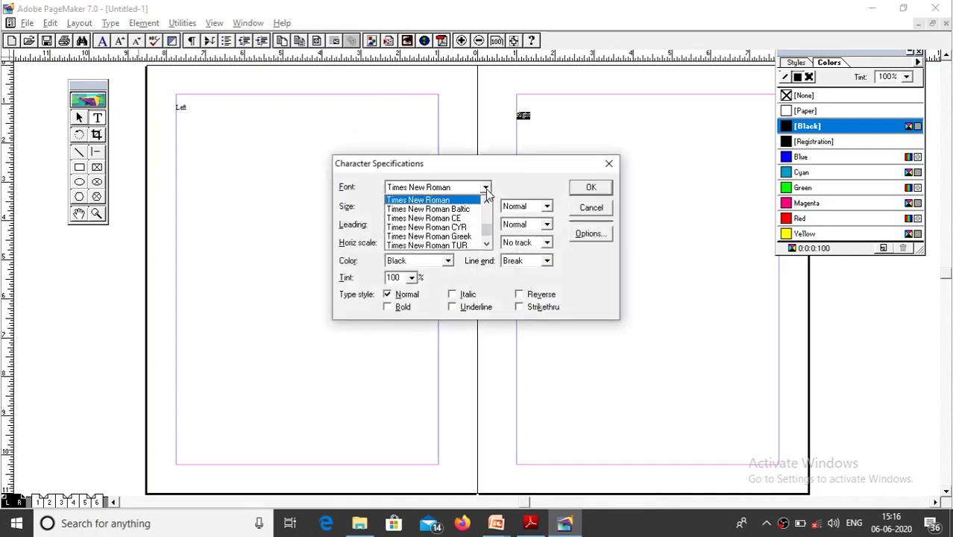
left_click(456, 201)
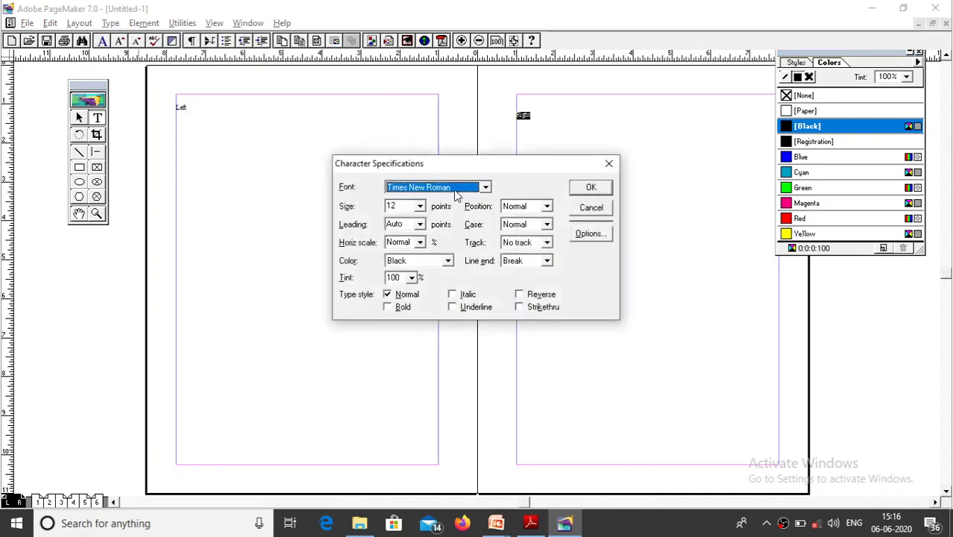
left_click(420, 207)
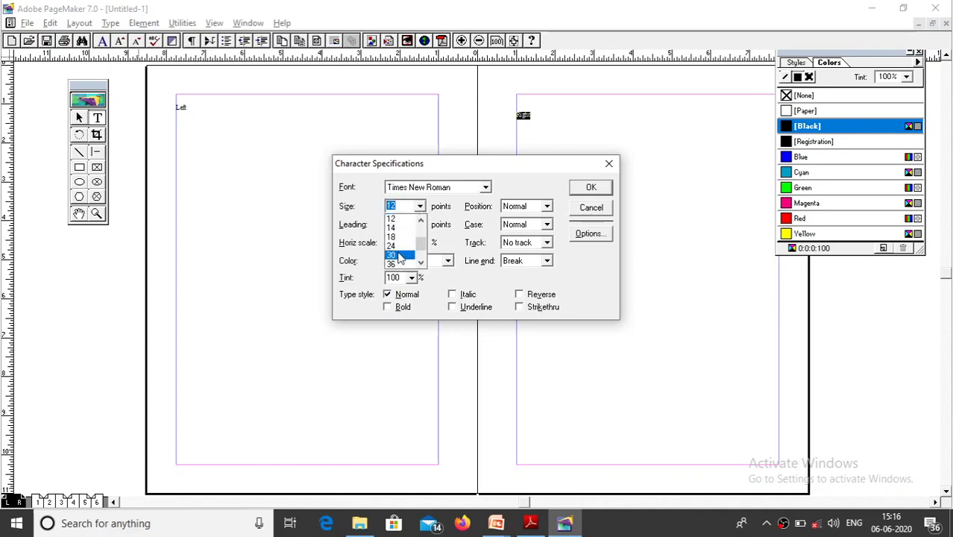
left_click(395, 255)
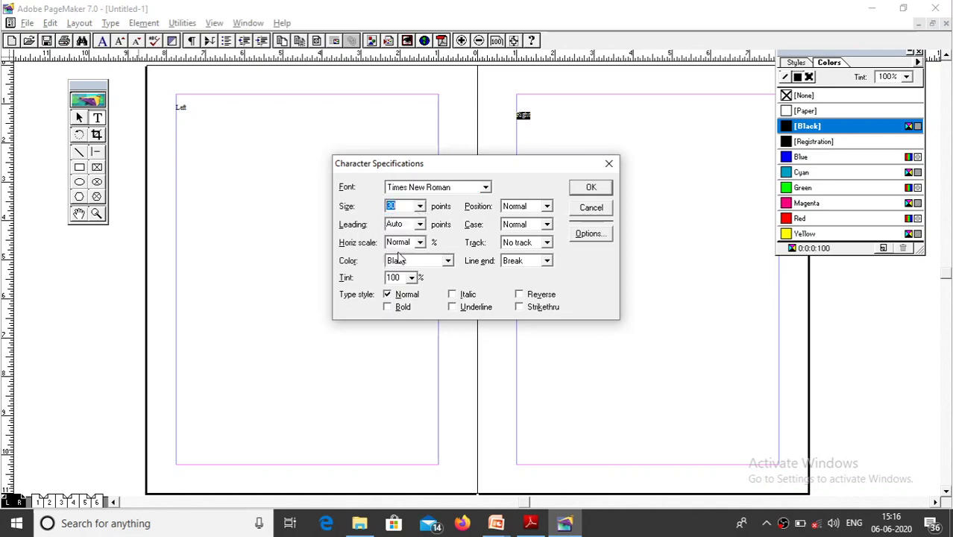
left_click(403, 307)
left_click(591, 188)
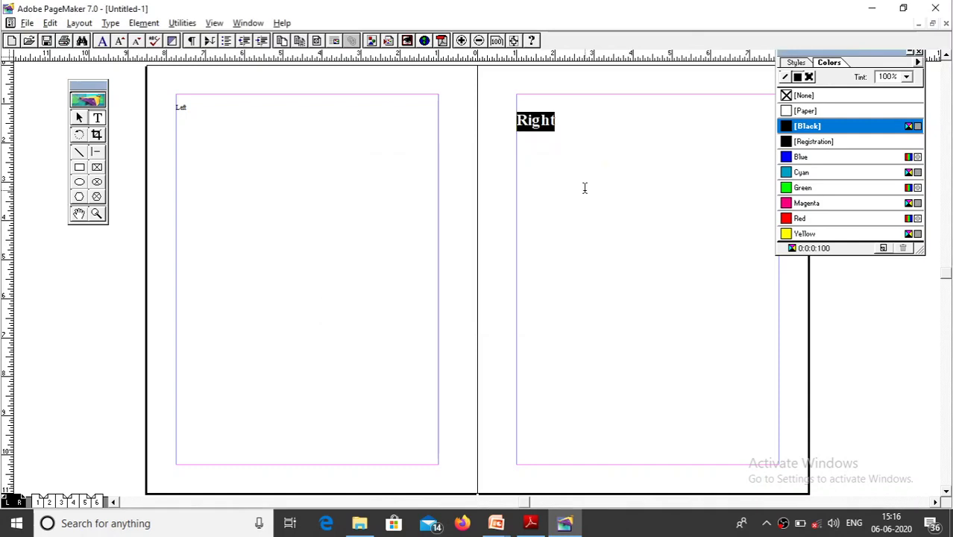
left_click(579, 194)
Format the "Left" text on the left master page as 30-point bold.
left_click_drag(207, 108, 155, 109)
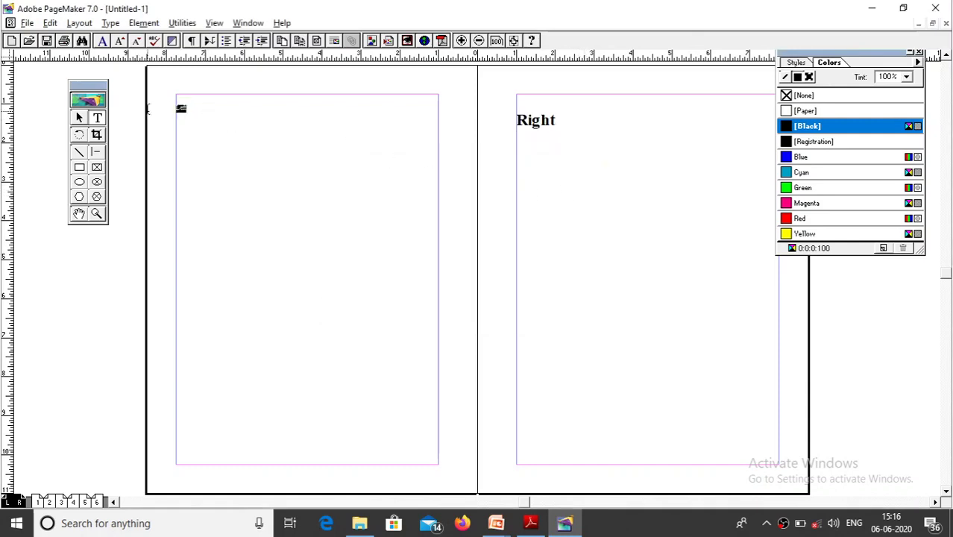
key("ctrl+t")
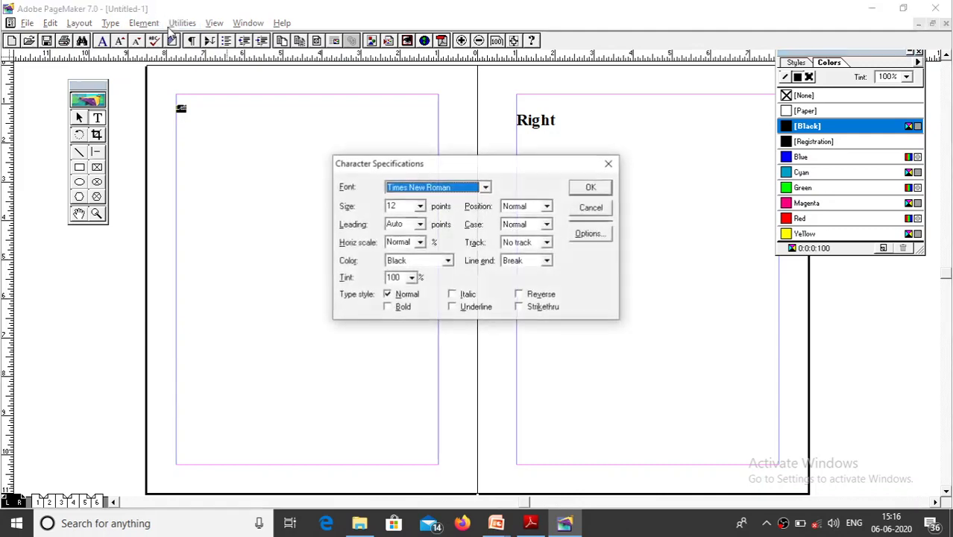
left_click(422, 207)
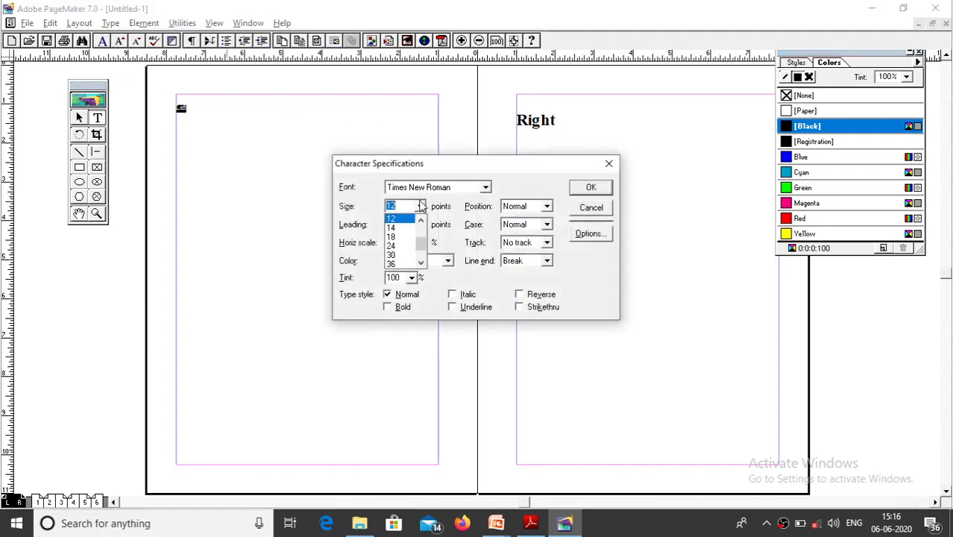
left_click(399, 259)
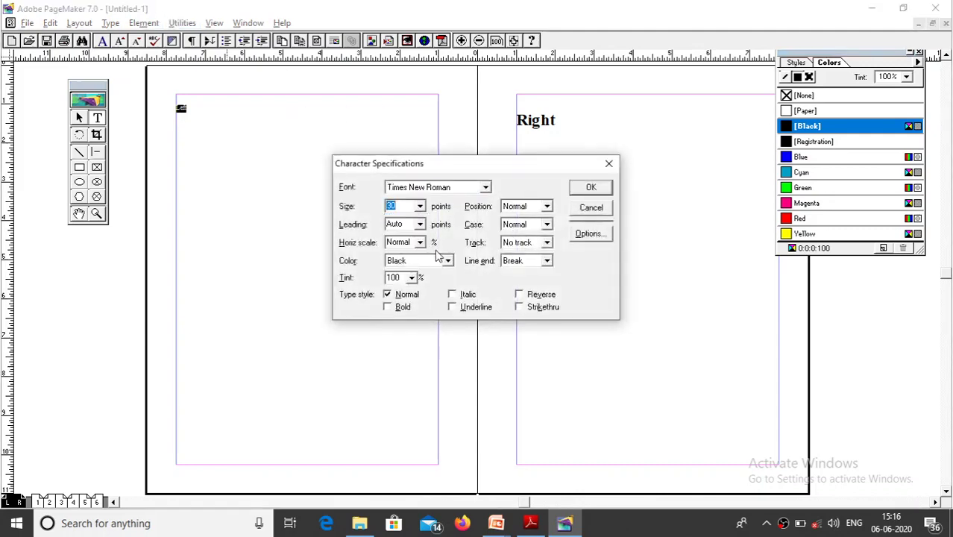
left_click(397, 309)
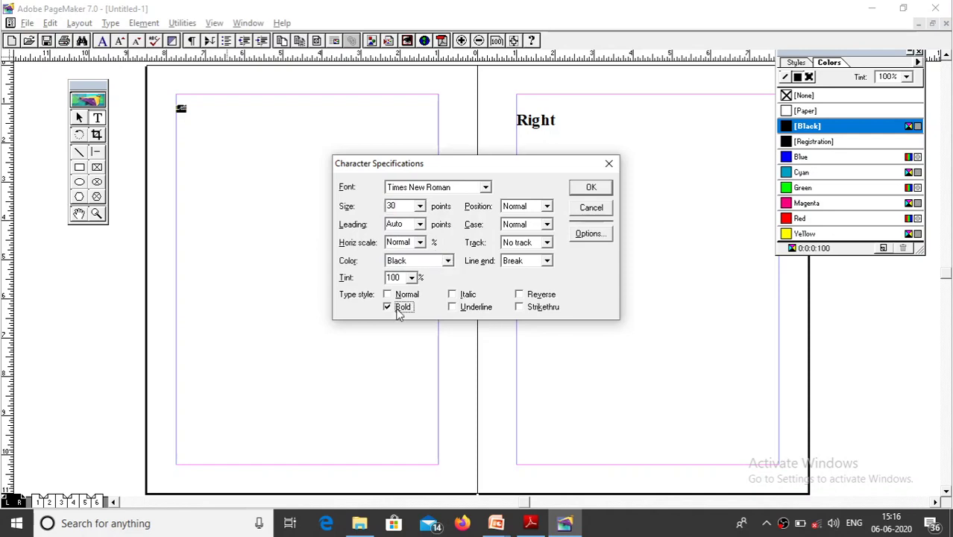
left_click(589, 187)
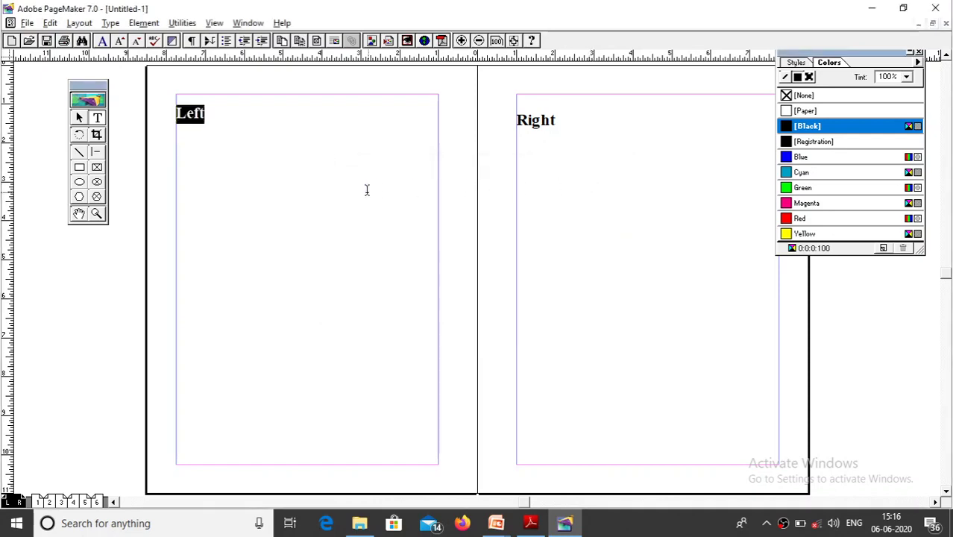
left_click(301, 165)
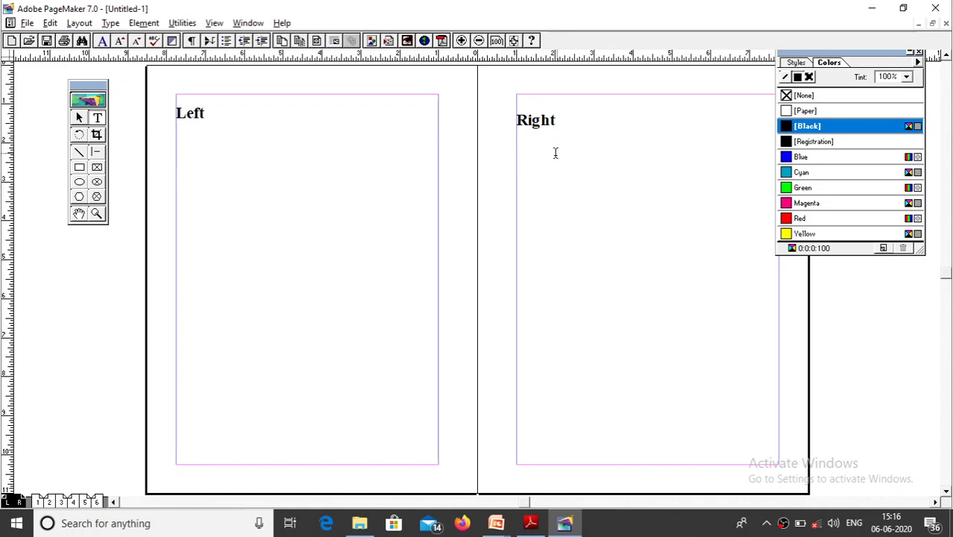
Add the text "LM" below the bottom margin of the left master page and set its size to 24 points.
left_click(302, 482)
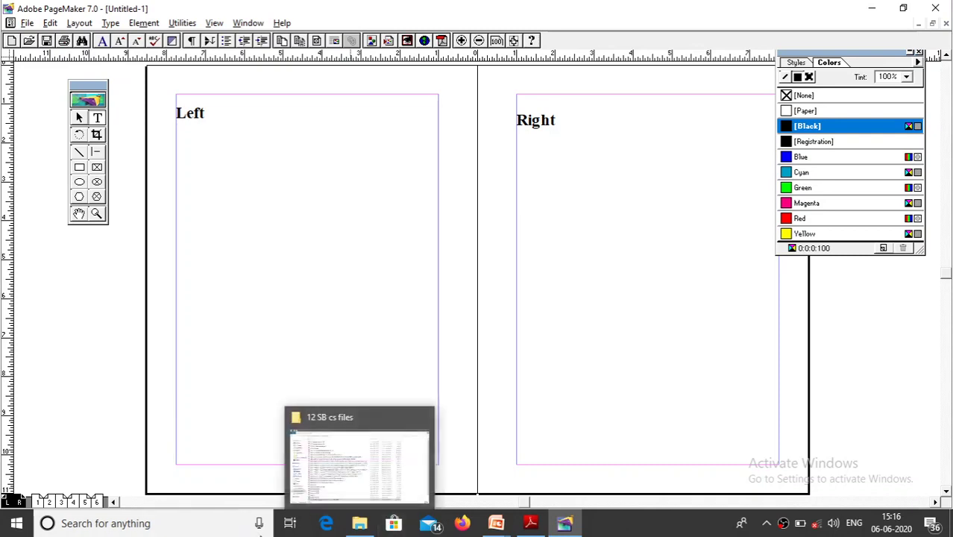
double_click(292, 472)
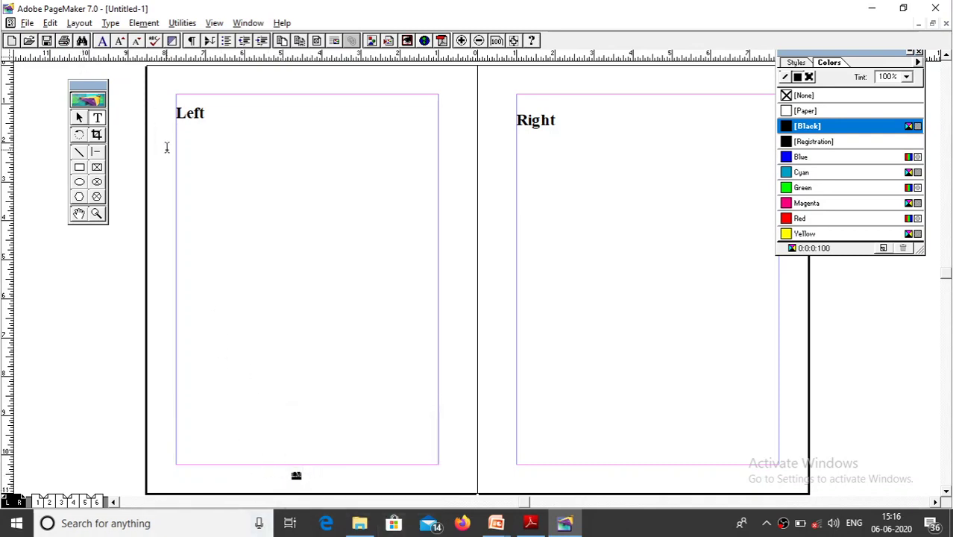
key("ctrl+t")
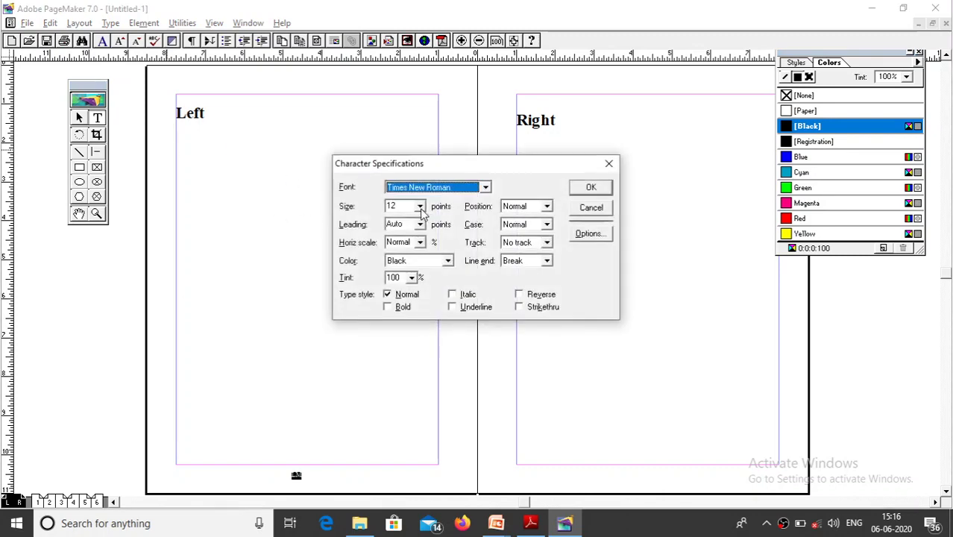
left_click(420, 206)
left_click(396, 252)
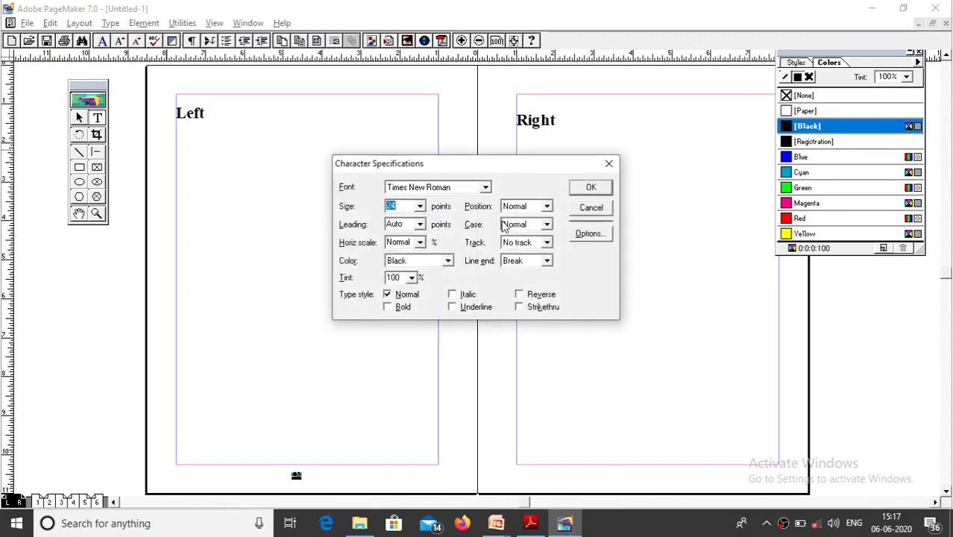
left_click(585, 190)
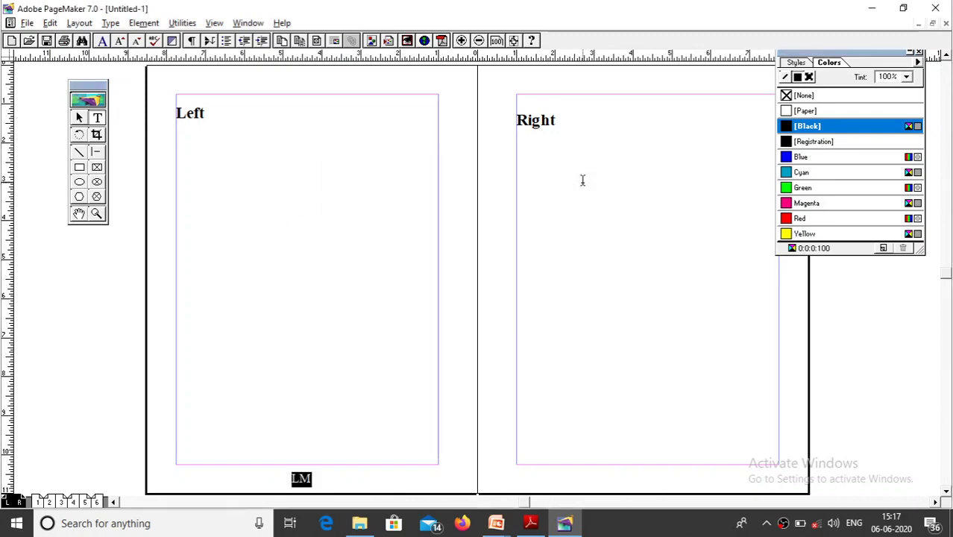
Add the page-number marker "RM" below the bottom margin of the right master page and set its size to 24 points.
left_click(636, 475)
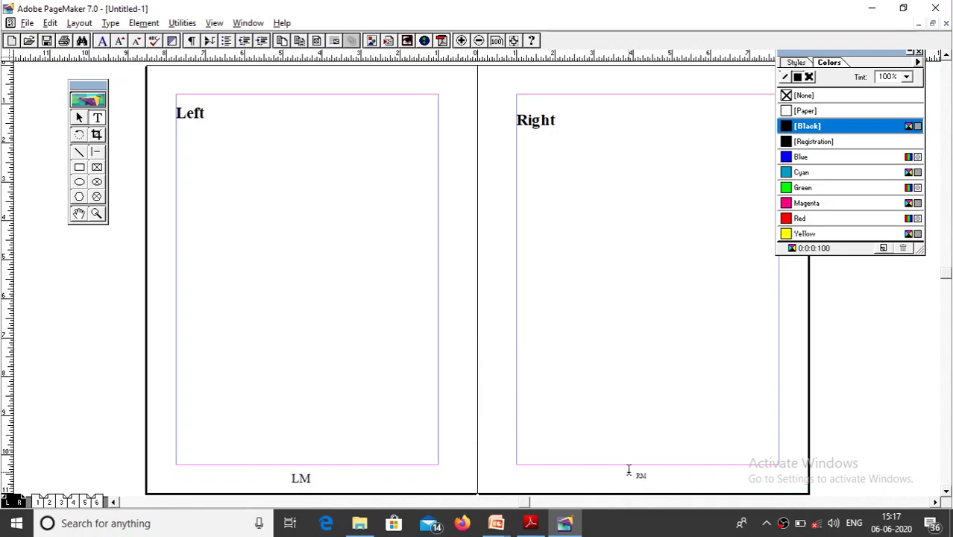
key("ctrl+a")
left_click(110, 23)
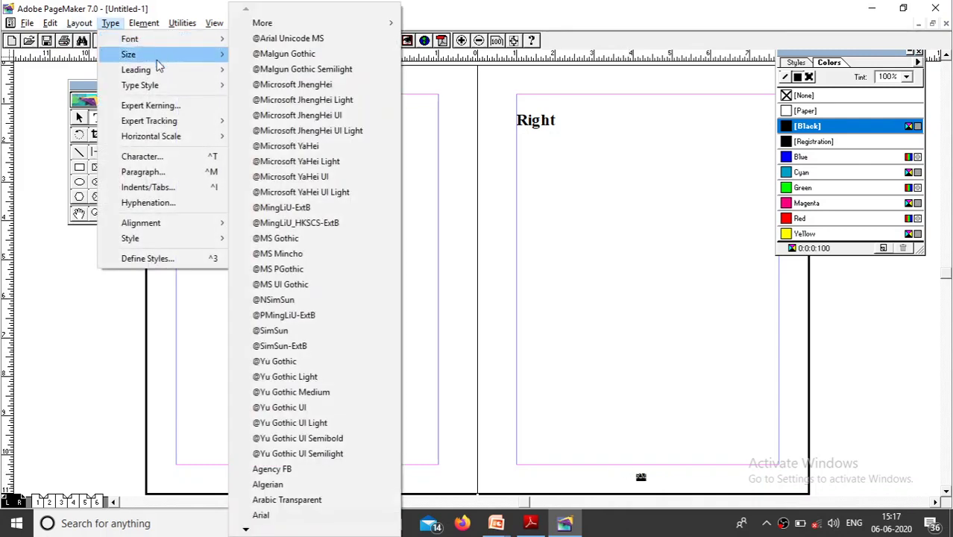
left_click(170, 156)
left_click(420, 206)
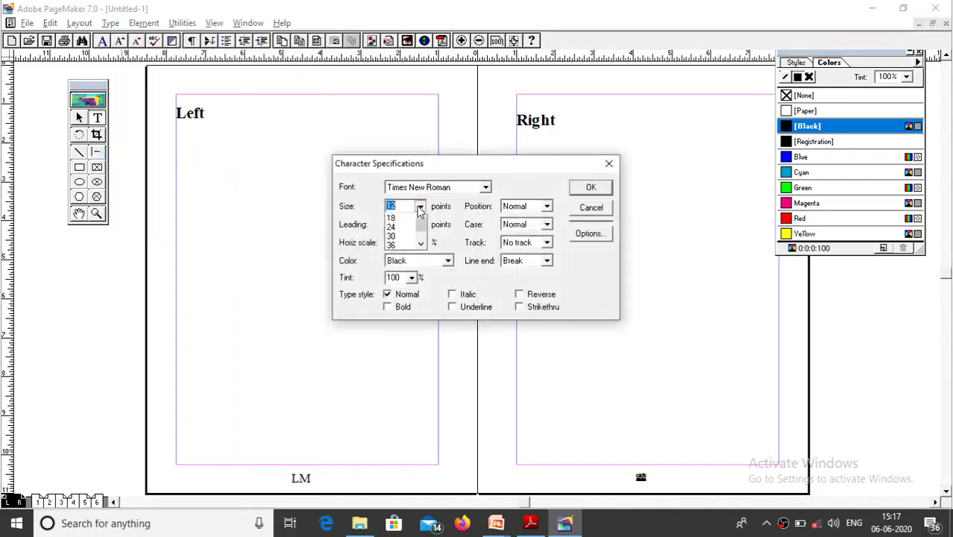
left_click(396, 256)
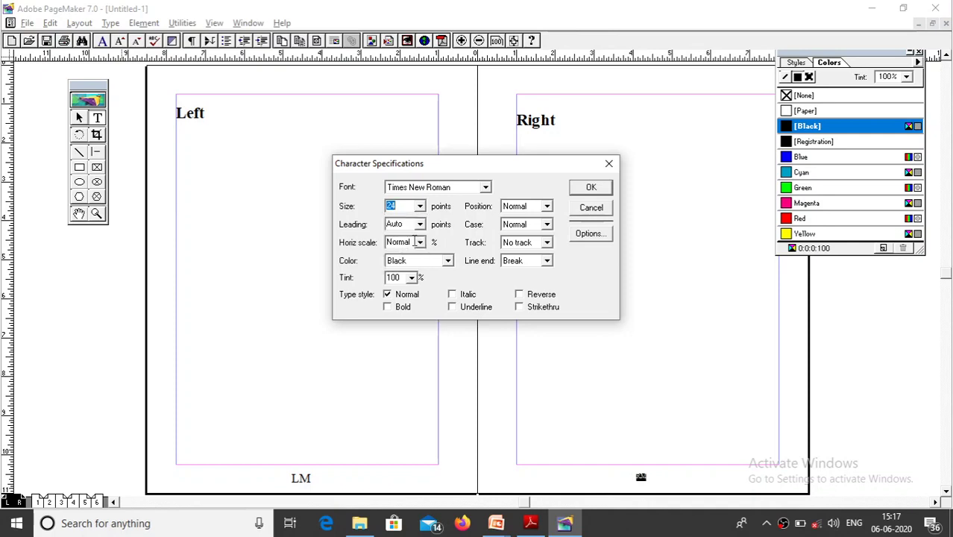
left_click(586, 187)
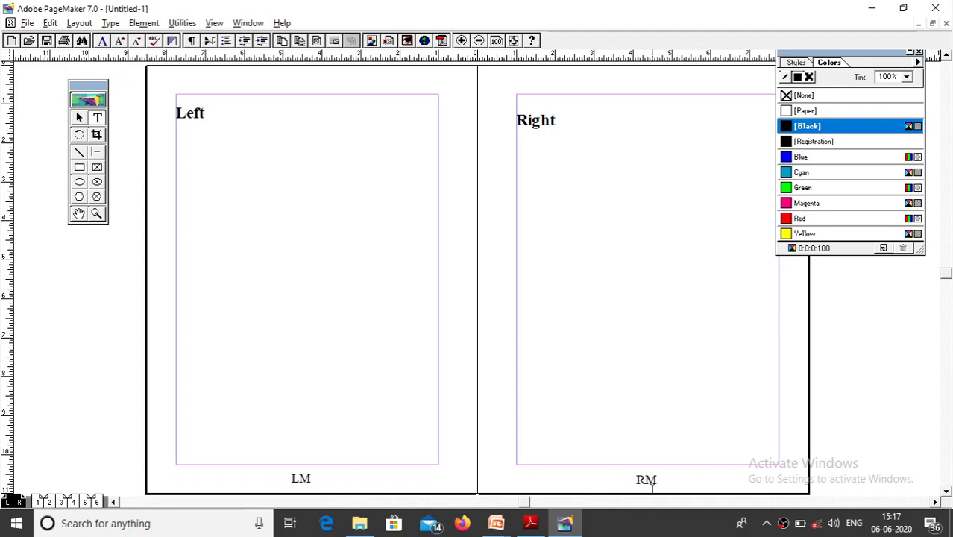
Go through pages 1 to 6 to check the page numbers and header text coming from the master pages.
left_click(36, 502)
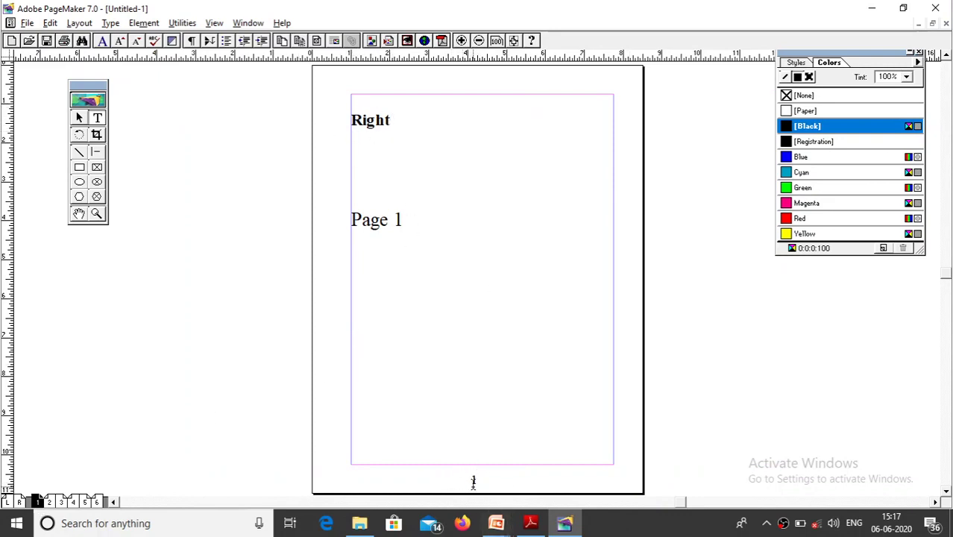
left_click(56, 501)
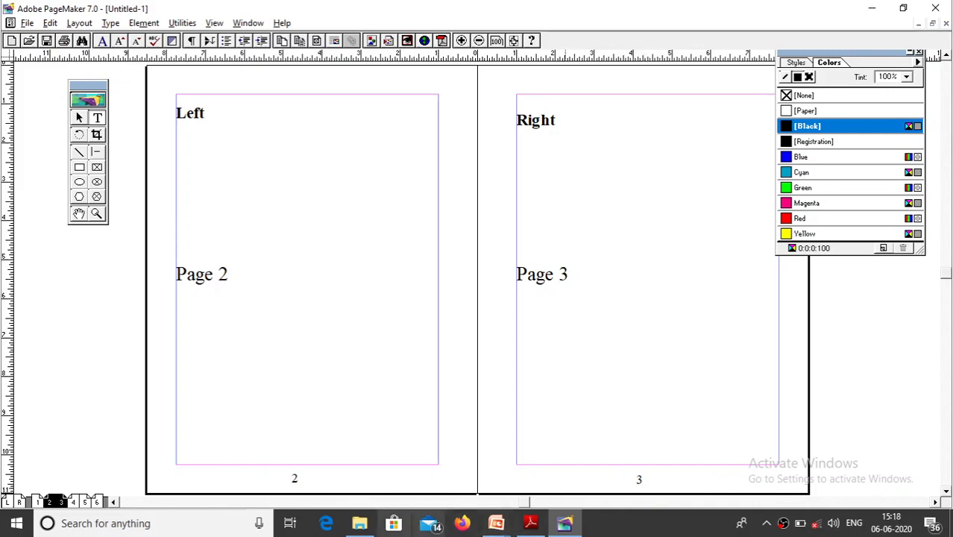
left_click(89, 501)
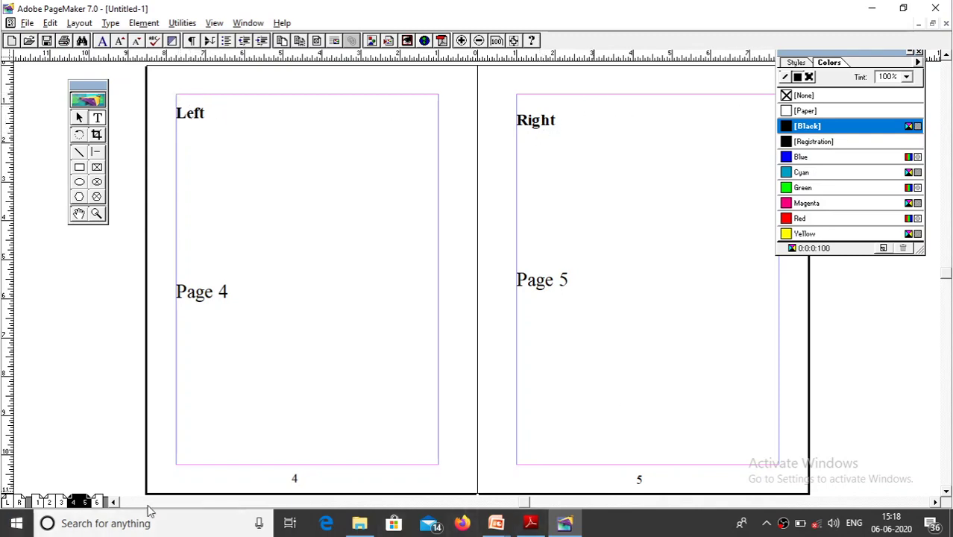
left_click(96, 501)
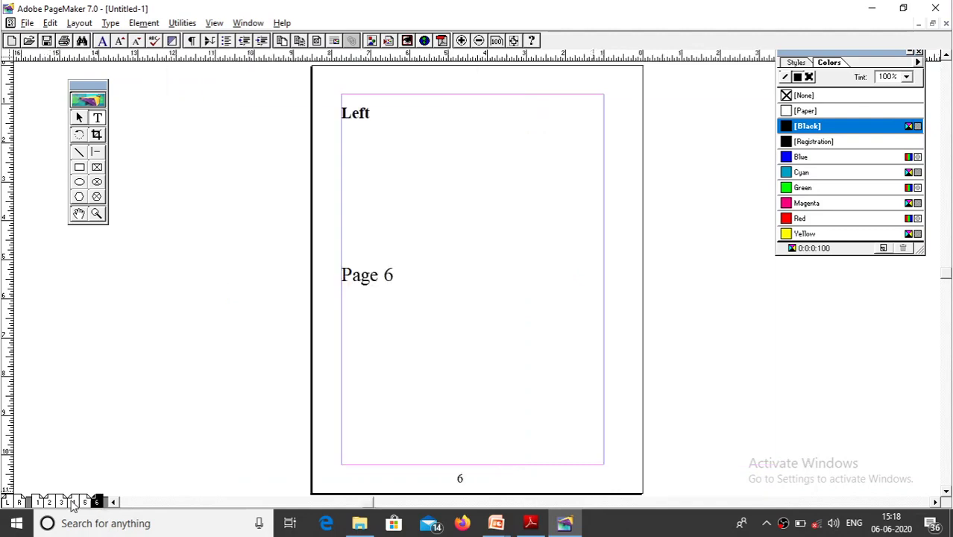
left_click(73, 501)
left_click(47, 501)
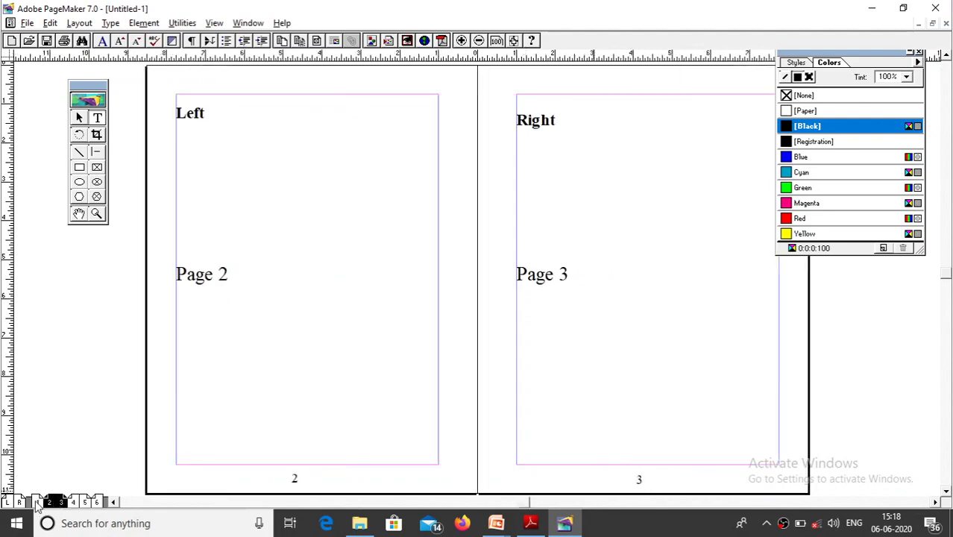
left_click(36, 501)
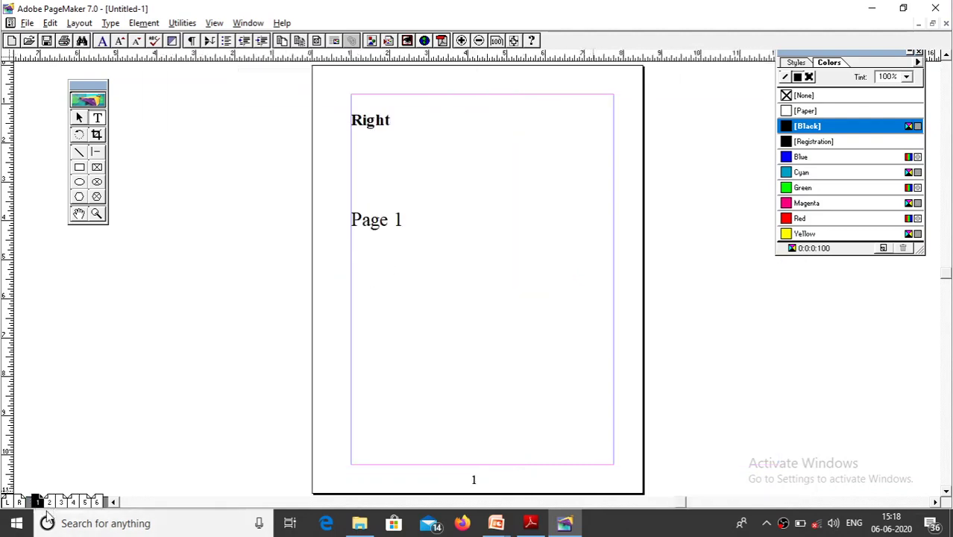
left_click(97, 501)
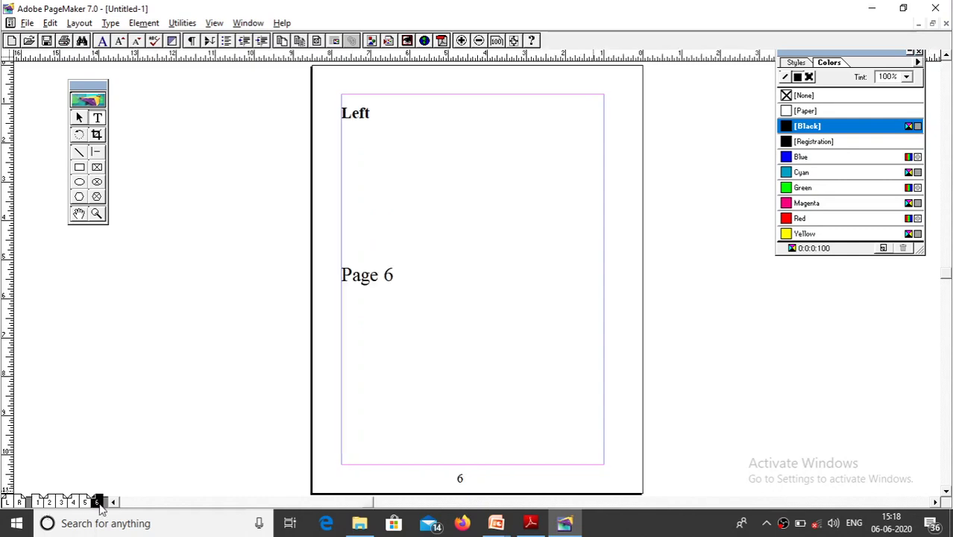
left_click(61, 502)
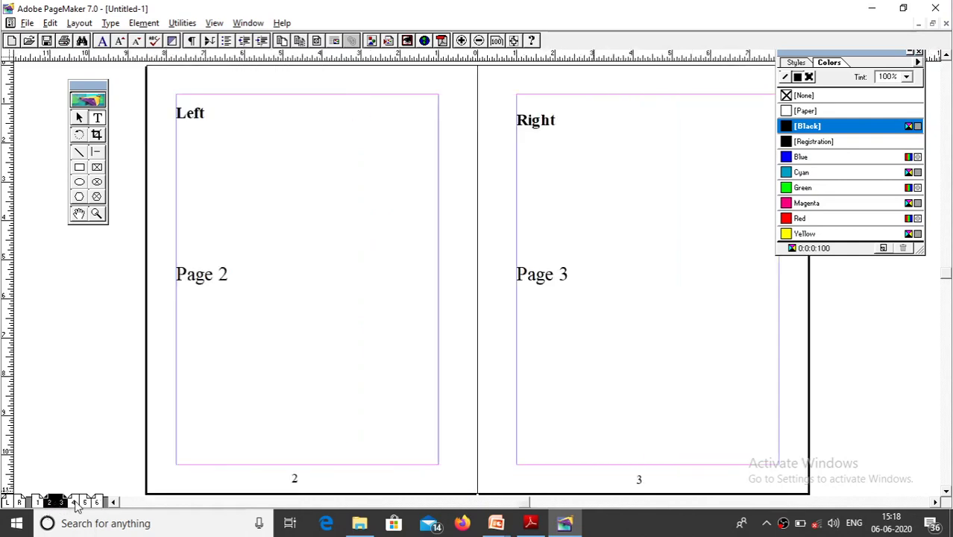
left_click(74, 502)
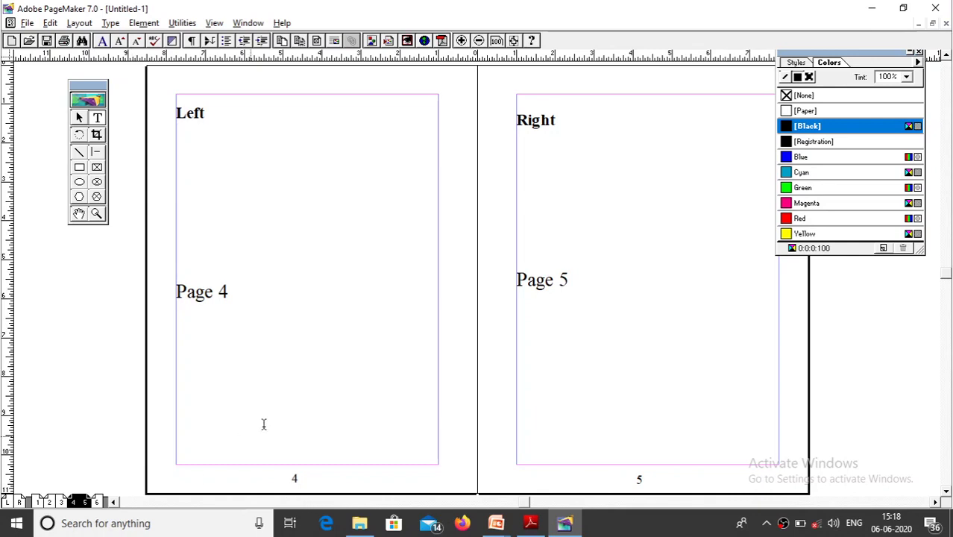
left_click(80, 168)
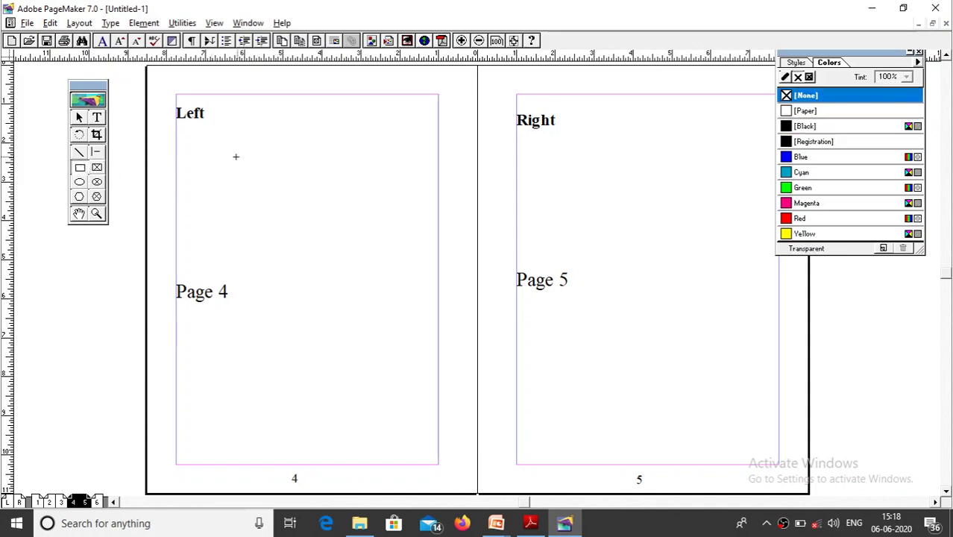
mouse_move(228, 159)
left_mouse_down()
mouse_move(231, 209)
mouse_move(322, 218)
mouse_move(372, 233)
mouse_move(376, 248)
left_mouse_up()
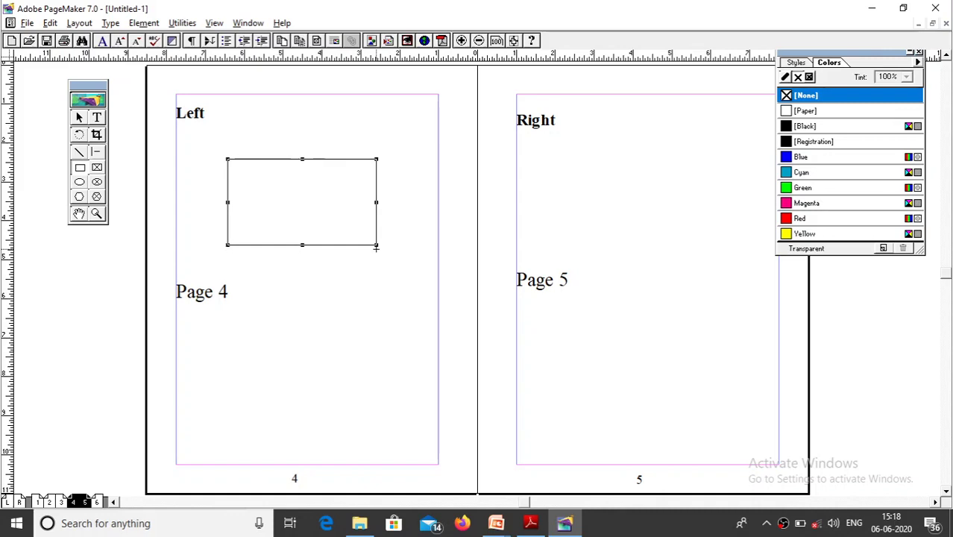
left_click(80, 182)
mouse_move(568, 152)
left_mouse_down()
mouse_move(713, 206)
mouse_move(720, 238)
left_mouse_up()
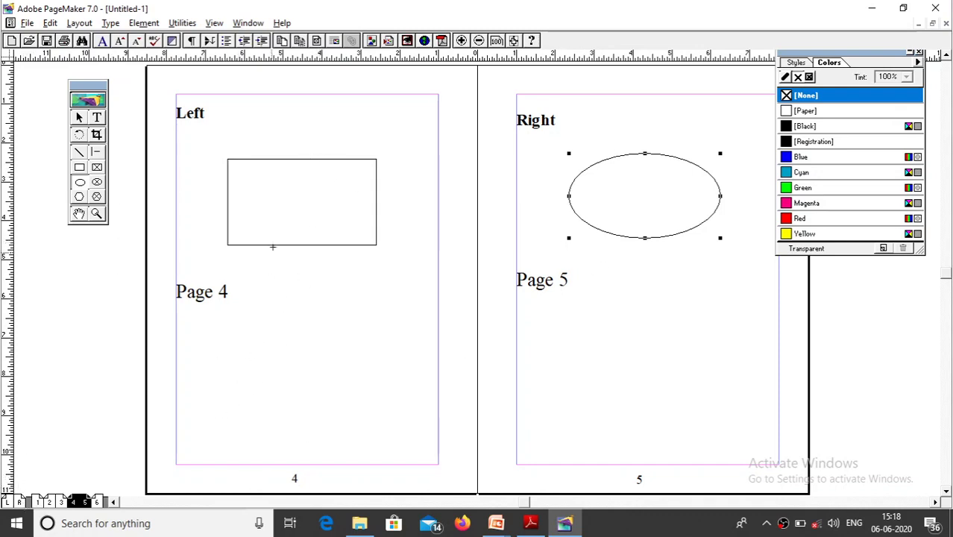
key("Delete")
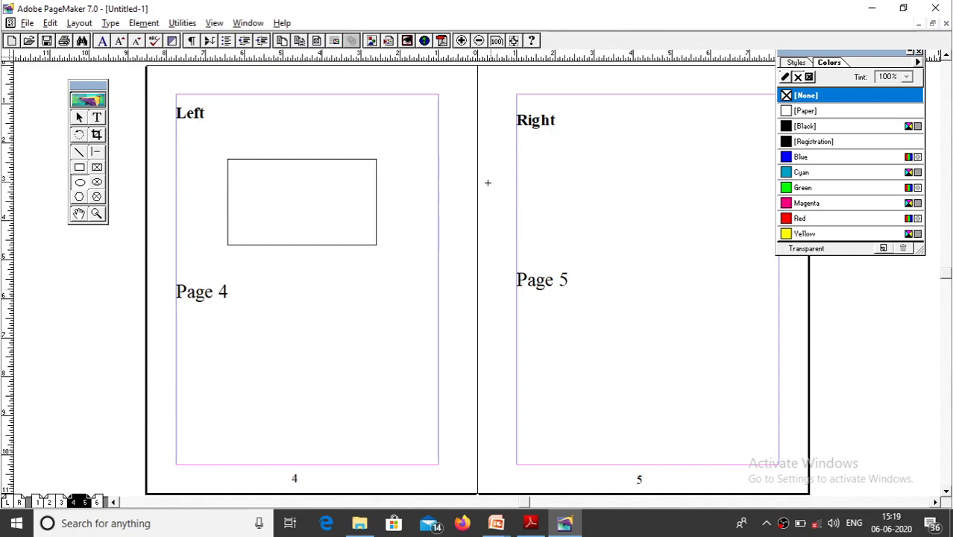
left_click(258, 159)
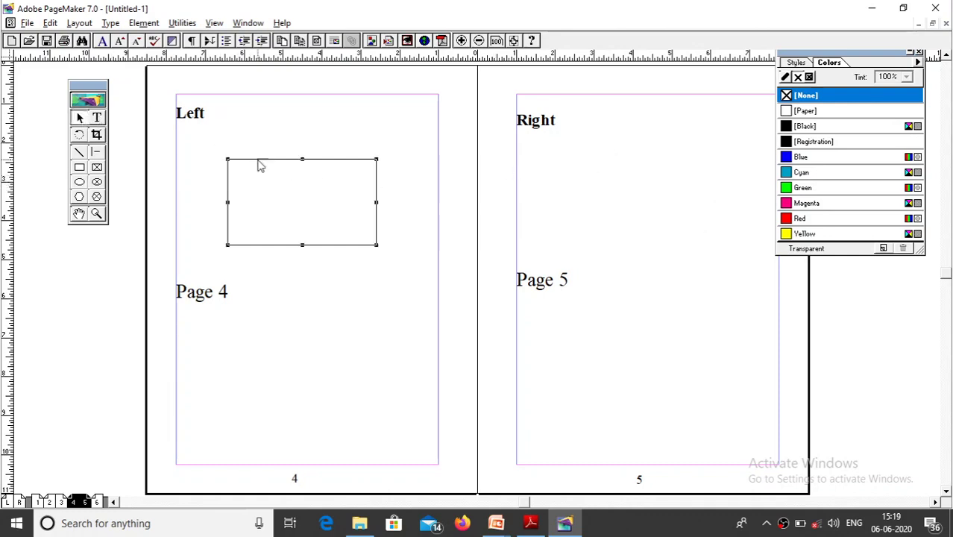
key("Delete")
Draw a rectangle about 4 by 2.5 inches below the "Left" text on the left master page.
left_click(12, 502)
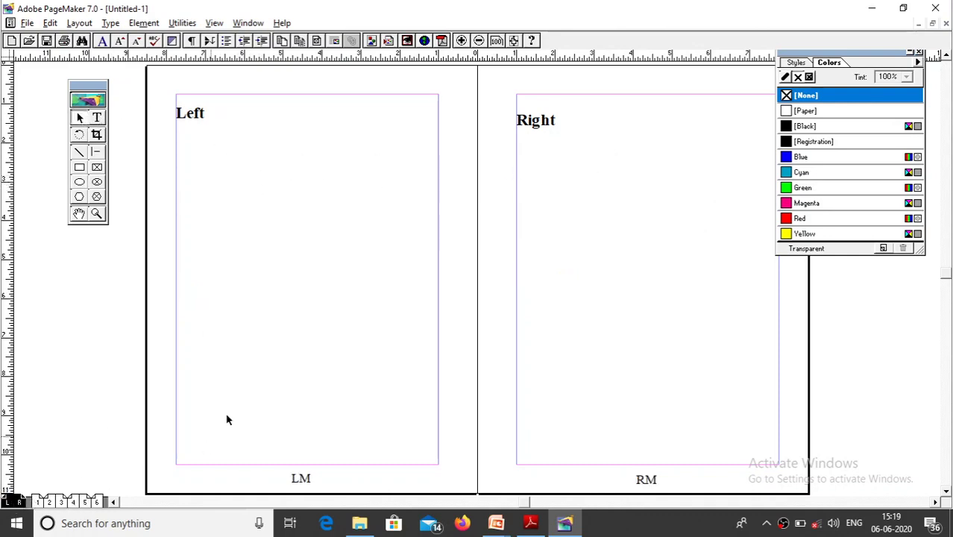
left_click(79, 167)
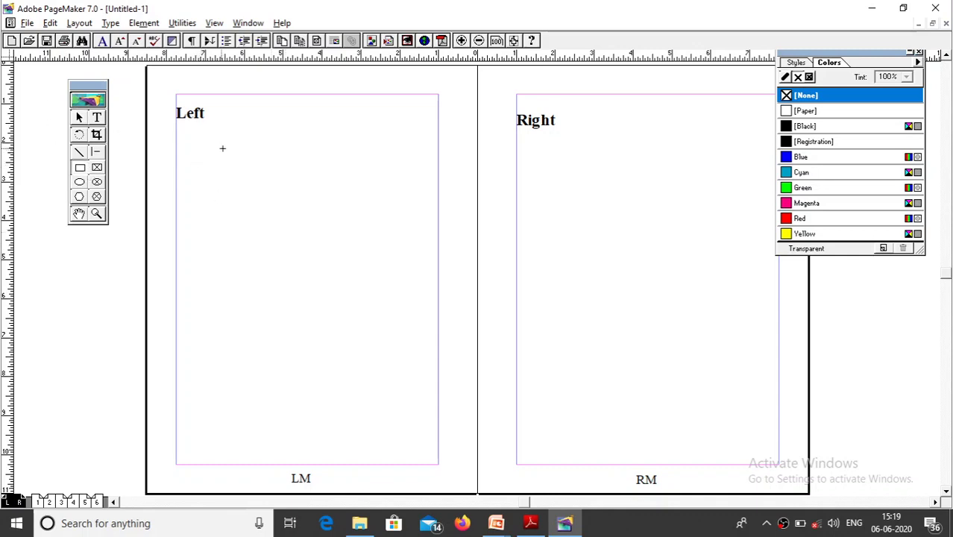
mouse_move(223, 148)
left_mouse_down()
mouse_move(310, 230)
mouse_move(379, 244)
left_mouse_up()
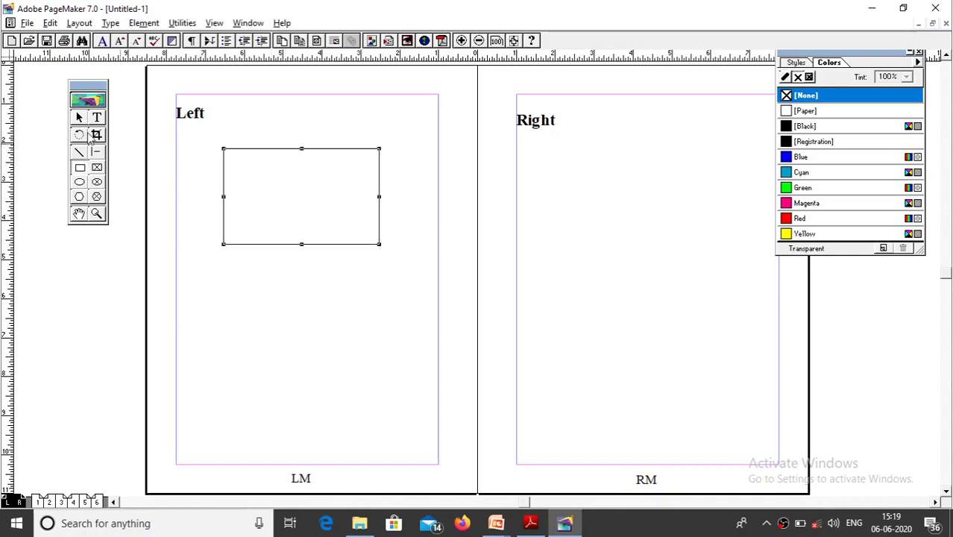
Draw an ellipse about 3.3 by 2.4 inches on the right master page and nudge it up level with the rectangle.
left_click(80, 182)
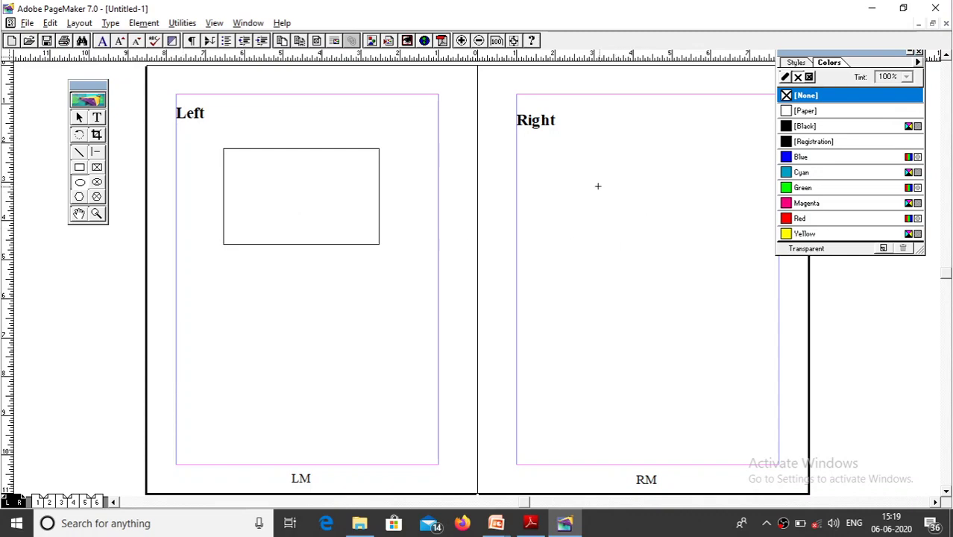
left_click_drag(591, 170, 718, 261)
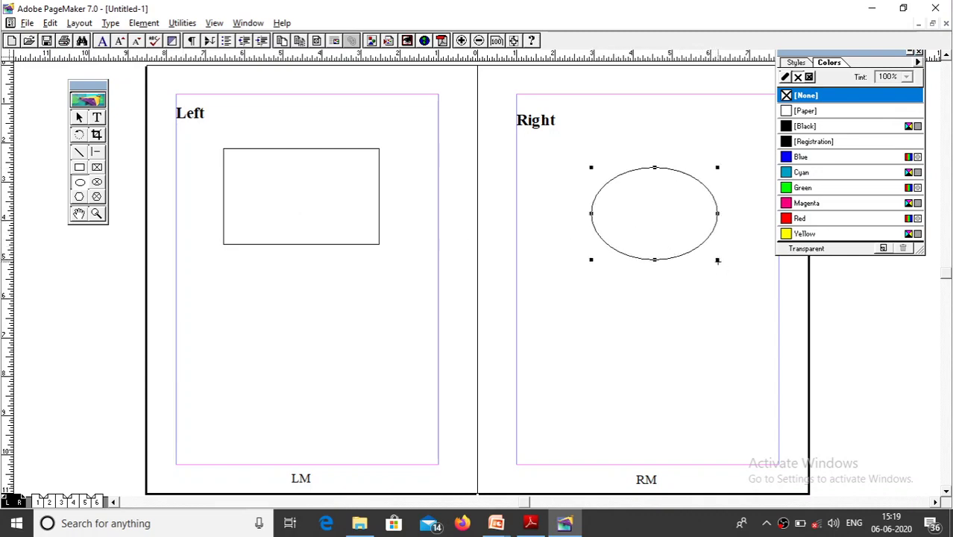
key("Up")
key("Up")
key("Up")
key("Up")
key("Up")
key("Up")
key("Up")
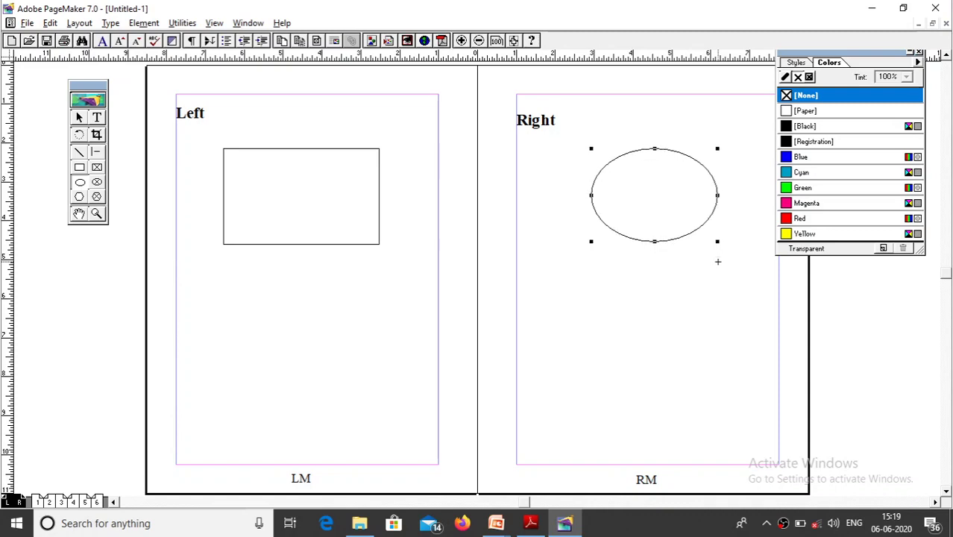
View pages 1, 2–3, 4–5 and 6 to check the shapes inherited from the master pages.
left_click(40, 503)
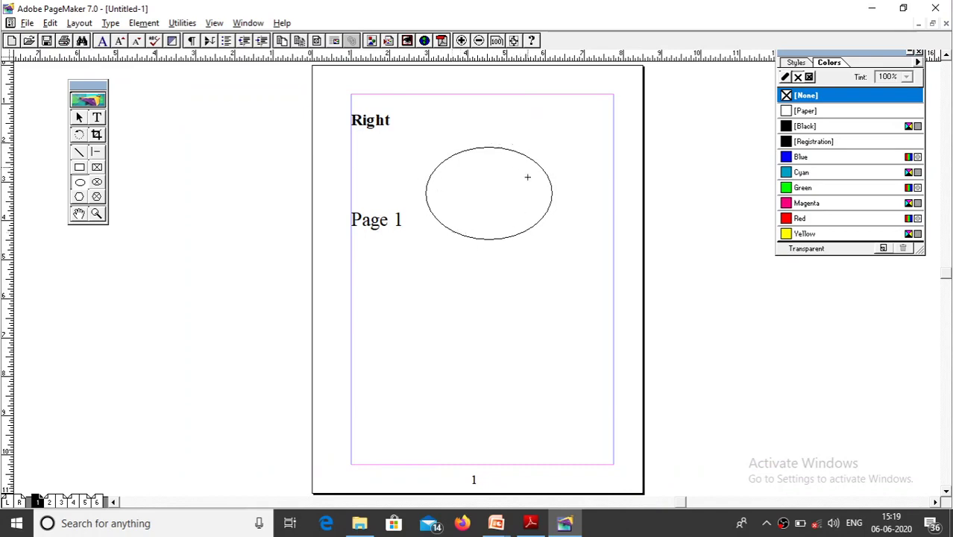
left_click(59, 504)
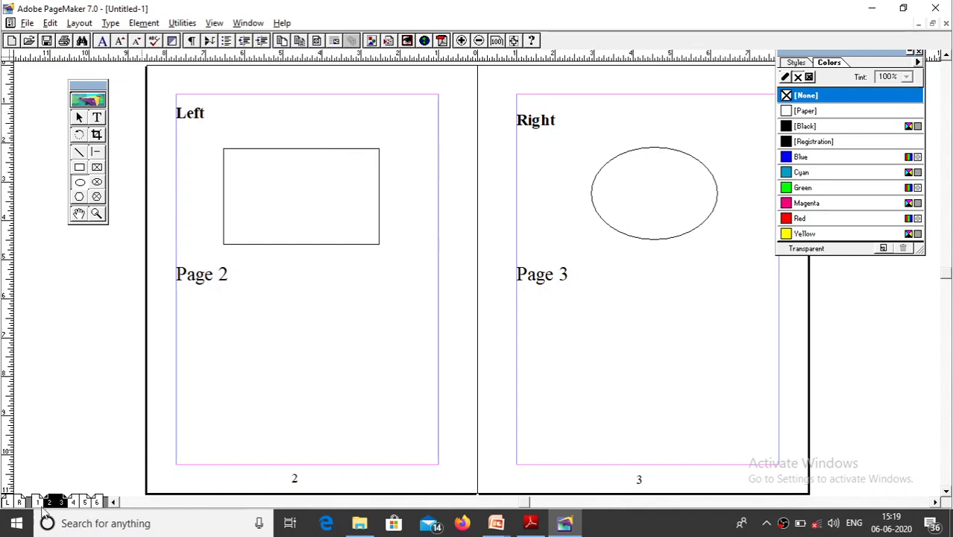
left_click(78, 502)
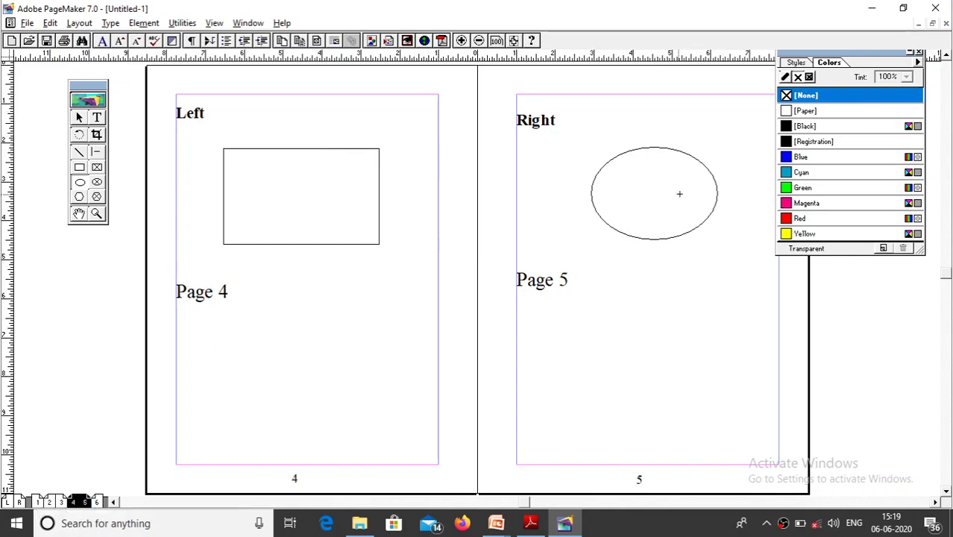
left_click(96, 502)
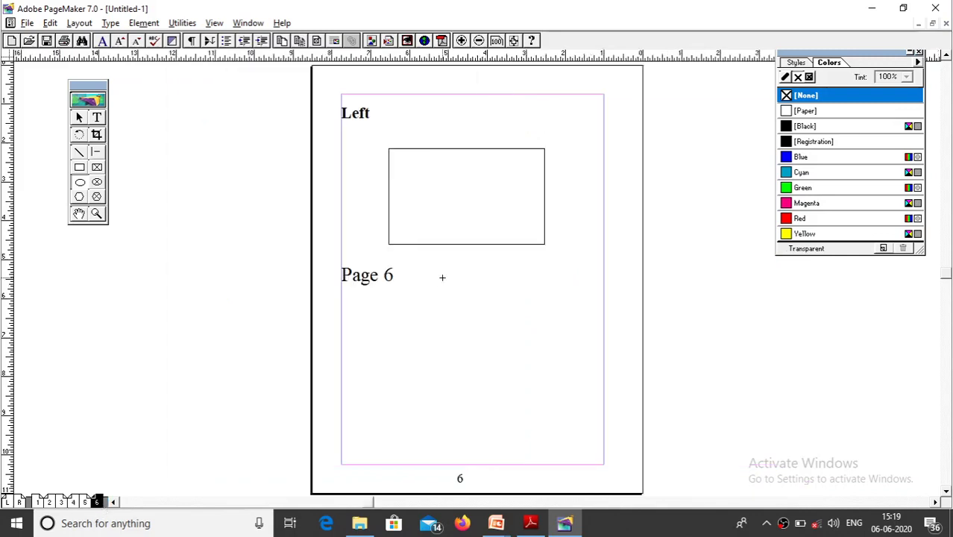
key("alt+Tab")
left_click(469, 238)
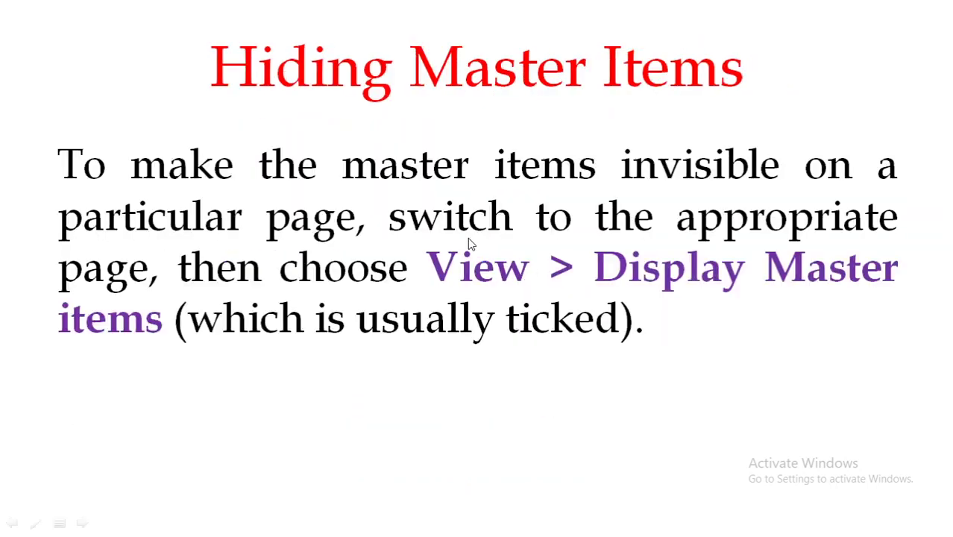
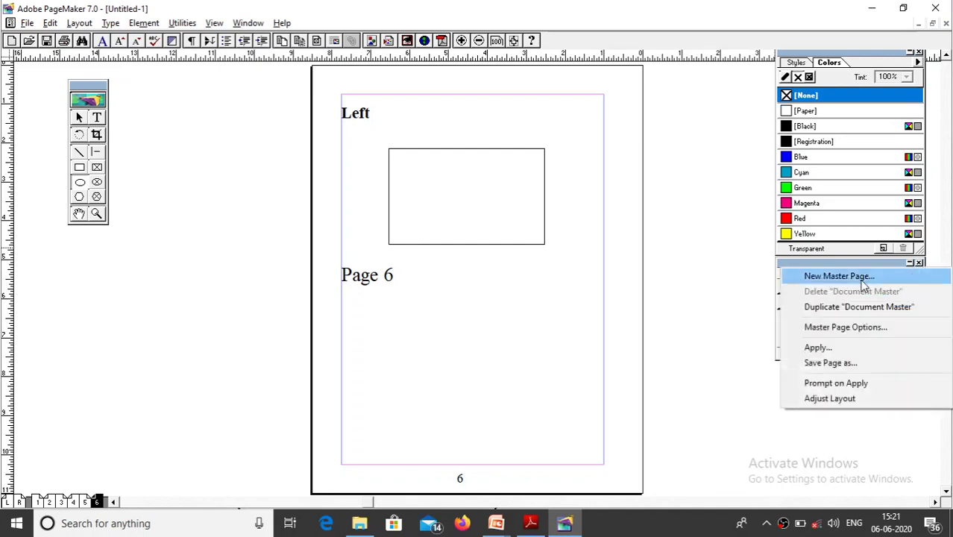
Create a new two-page master named "chapter2" with the default margins and column guides.
left_click(863, 278)
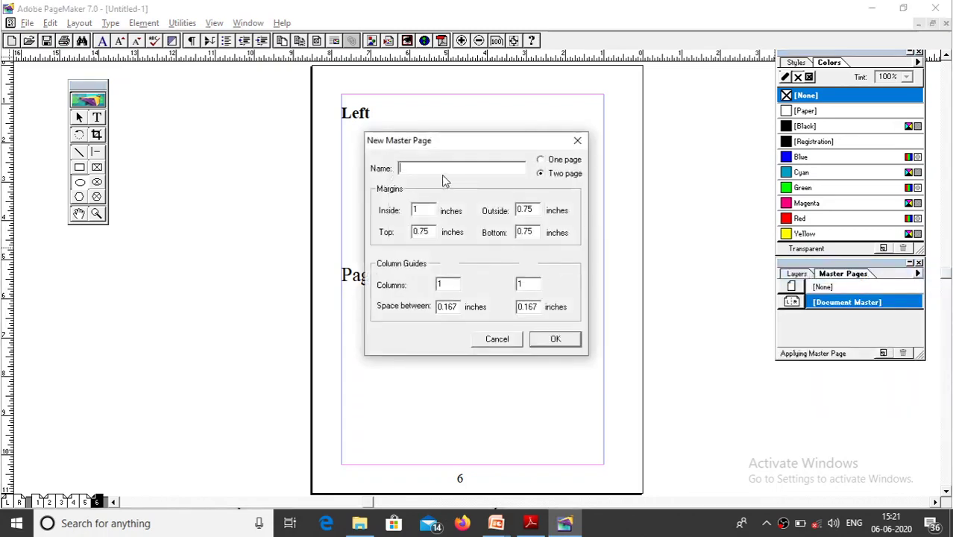
type("chapter2")
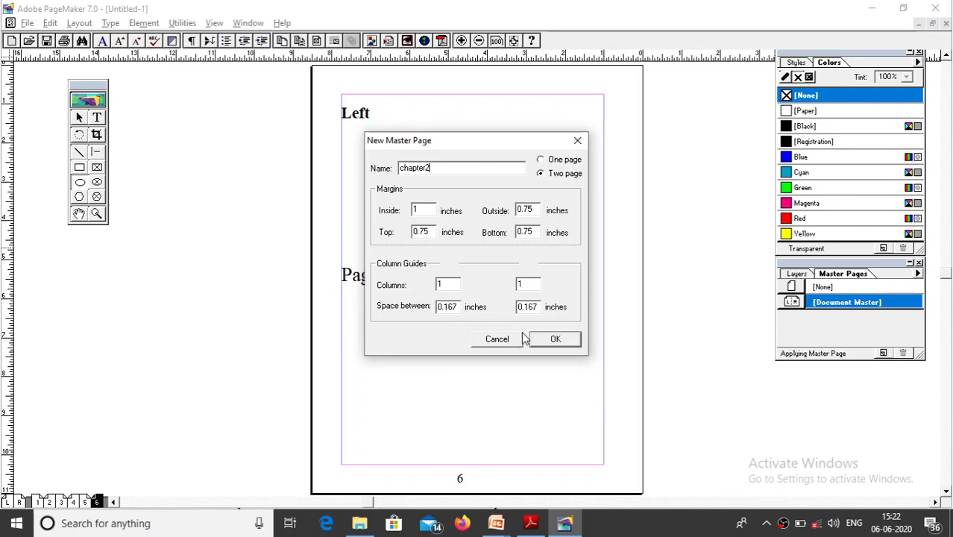
left_click(552, 340)
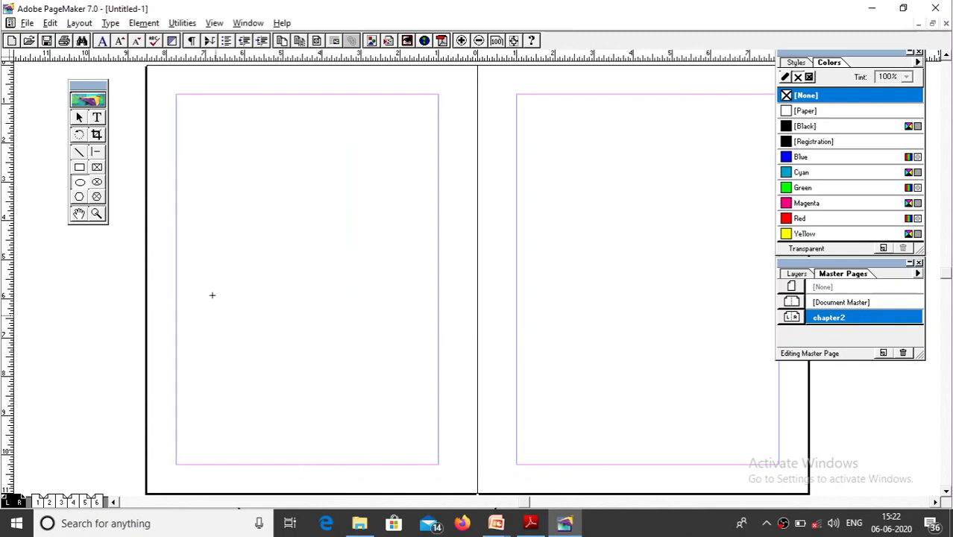
Add the footer text "Chapter 2" on the left page and "Adobe page maker" on the right page of the chapter2 master.
left_click(97, 118)
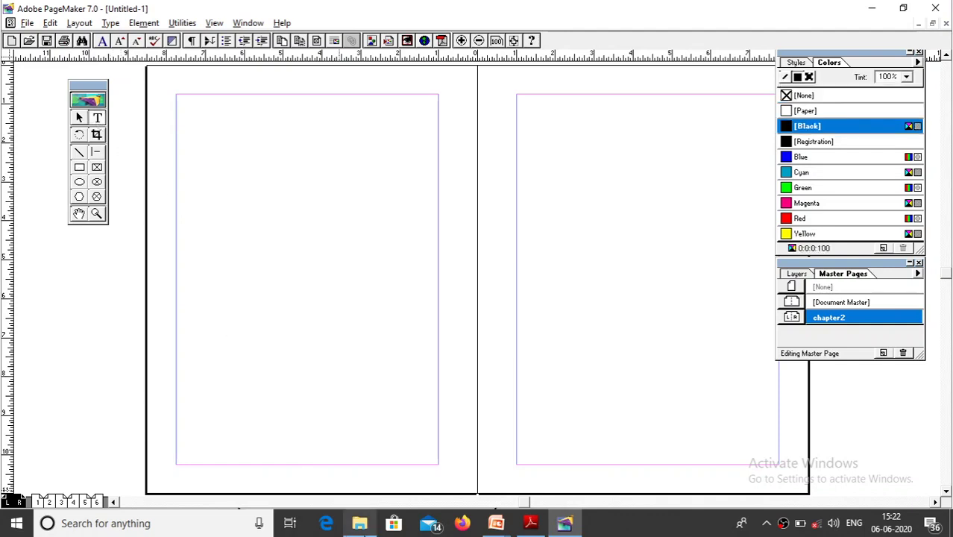
left_click(301, 476)
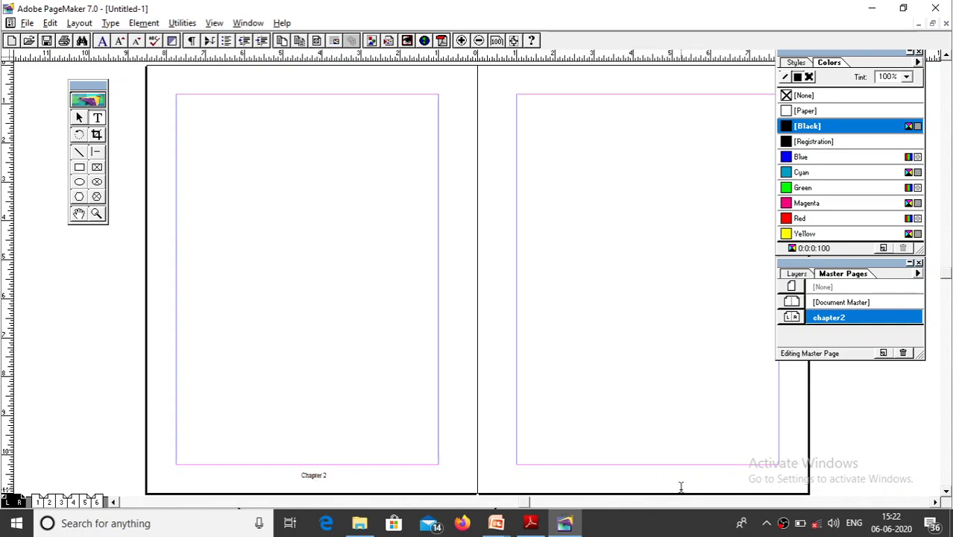
left_click(628, 478)
type("Adobe page p")
key("BackSpace")
type("maker")
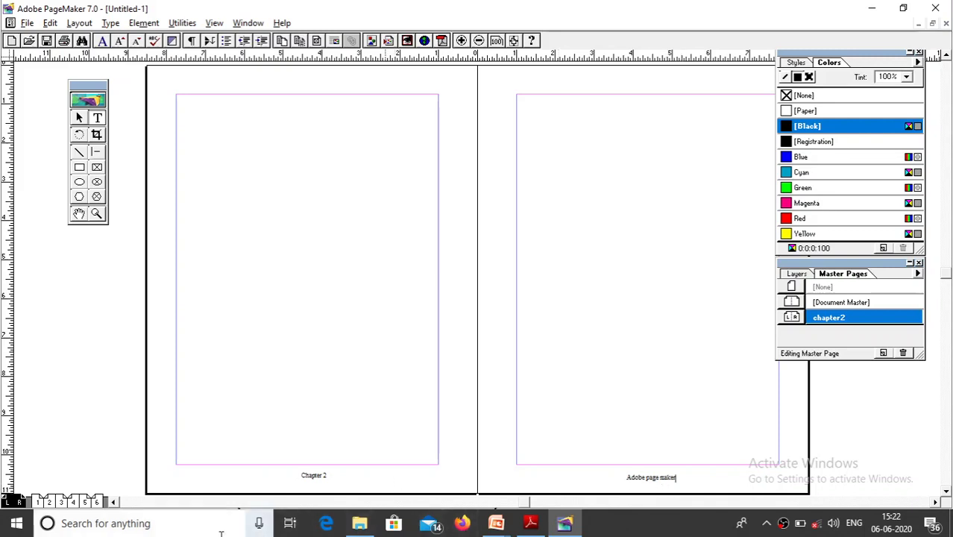
Insert two pages after page 6.
left_click(97, 502)
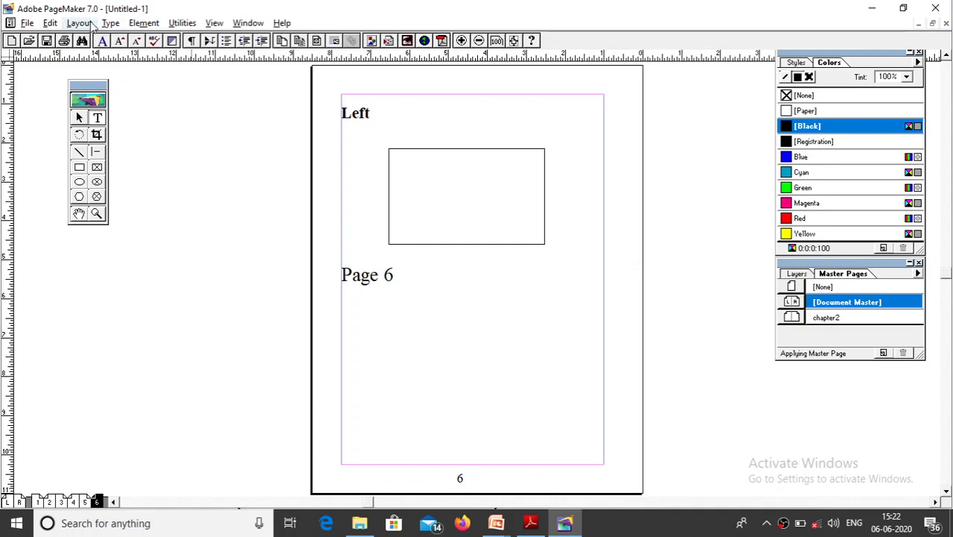
left_click(81, 24)
left_click(116, 56)
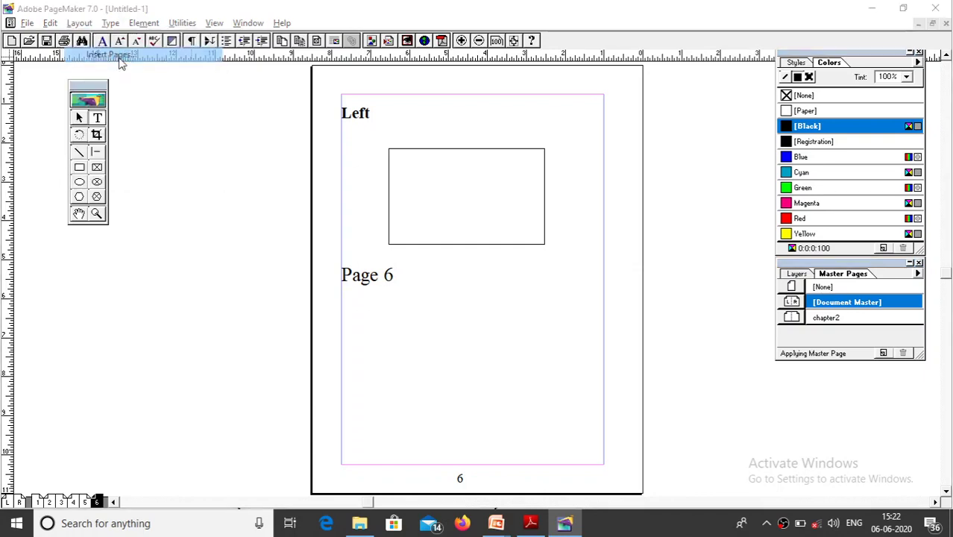
left_click(571, 292)
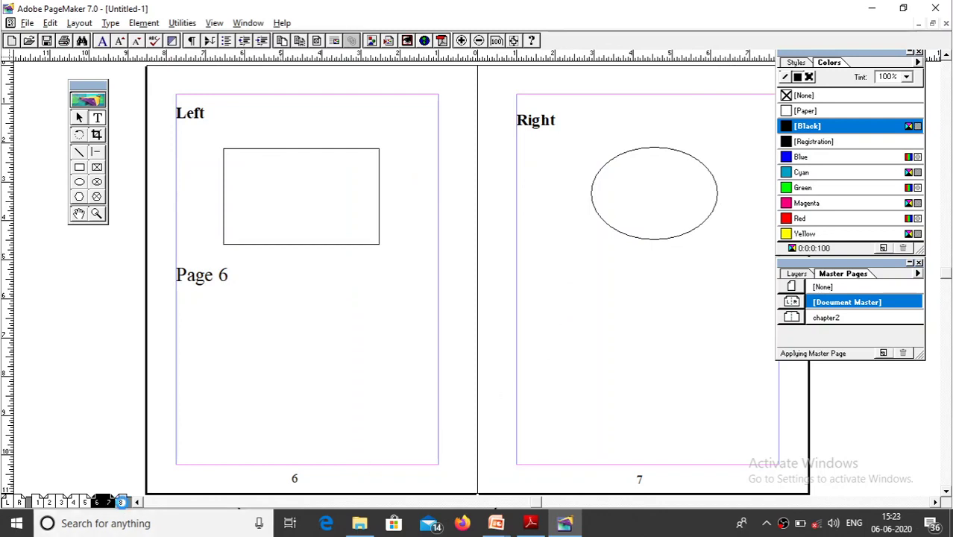
Examine the inserted pages 7 and 8, page 1, and the contents of the Document Master and chapter2 master pages.
left_click(120, 502)
left_click(110, 502)
left_click(120, 502)
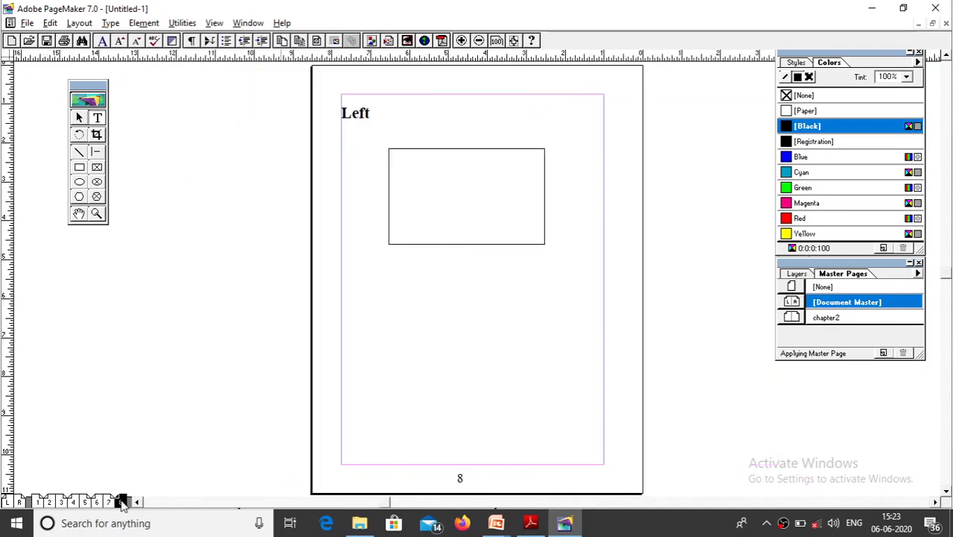
left_click(112, 502)
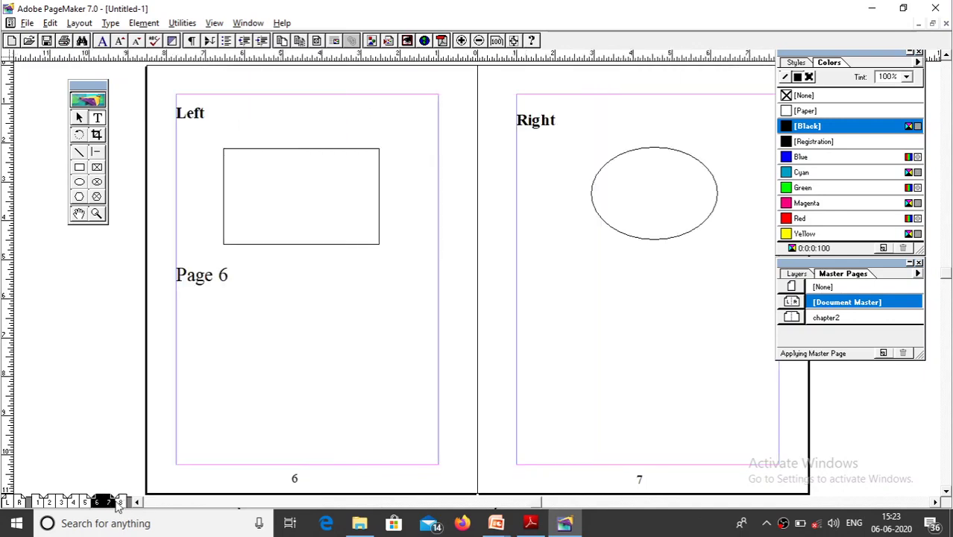
left_click(15, 502)
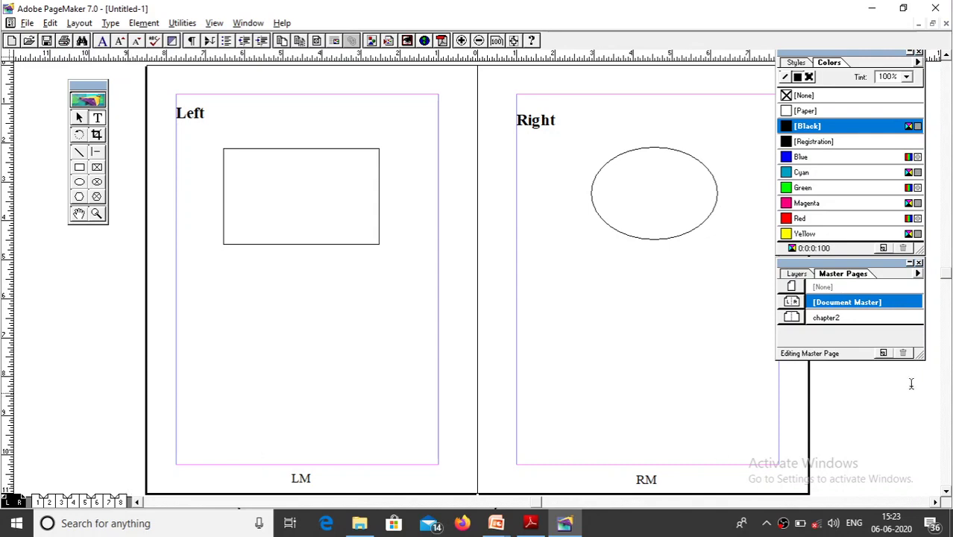
double_click(868, 318)
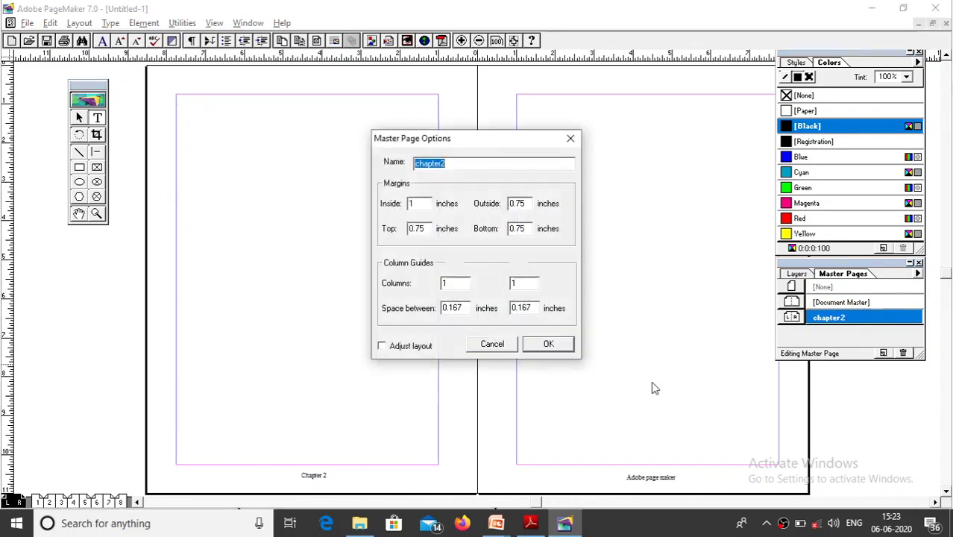
left_click(556, 343)
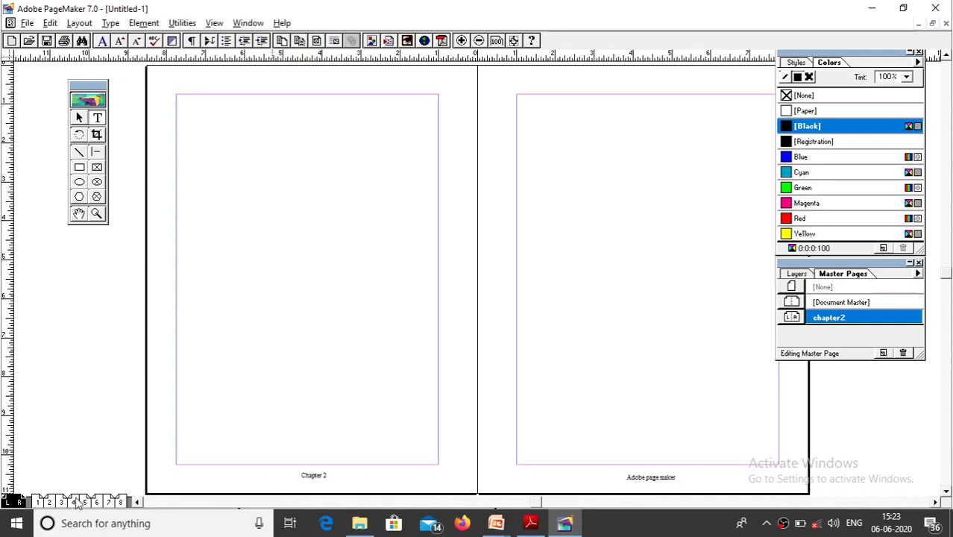
left_click(37, 502)
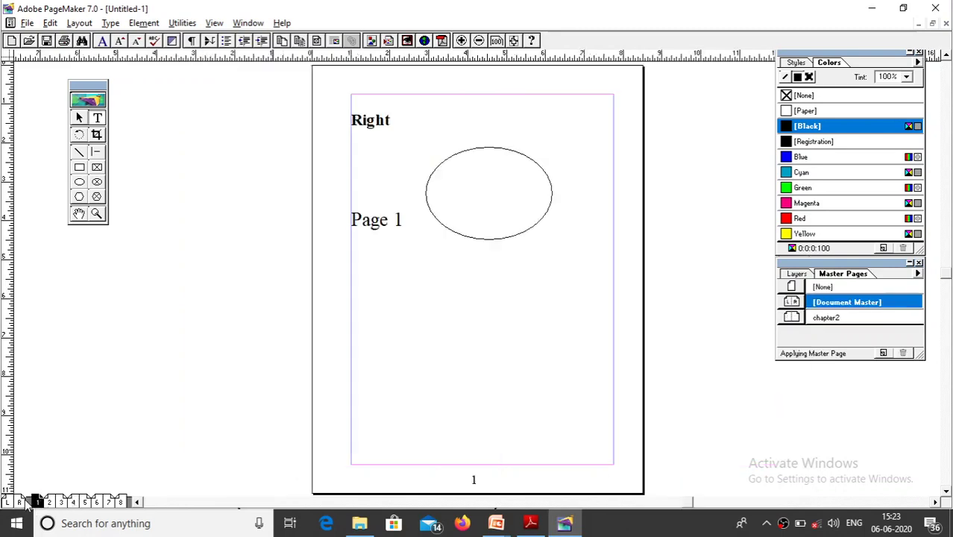
left_click(13, 501)
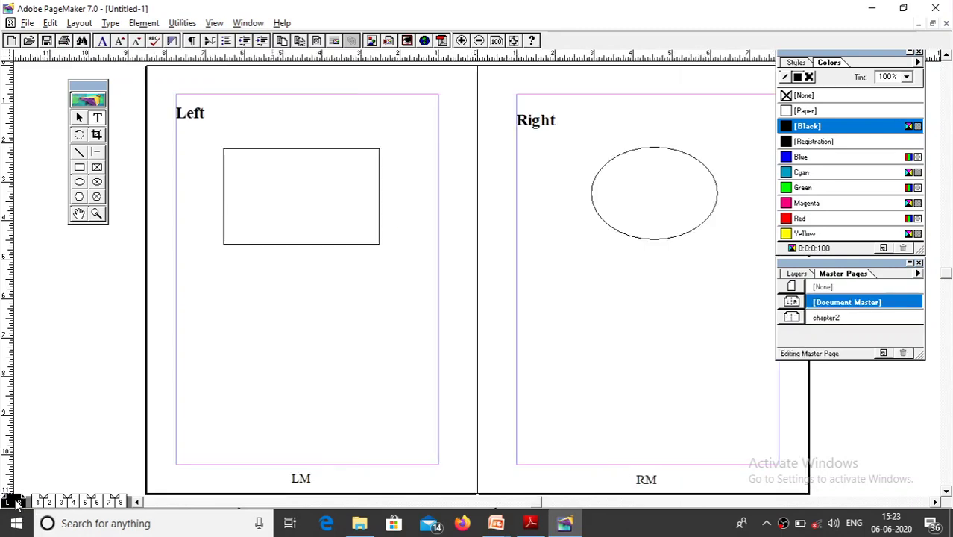
Apply the chapter2 master to page 8.
left_click(111, 502)
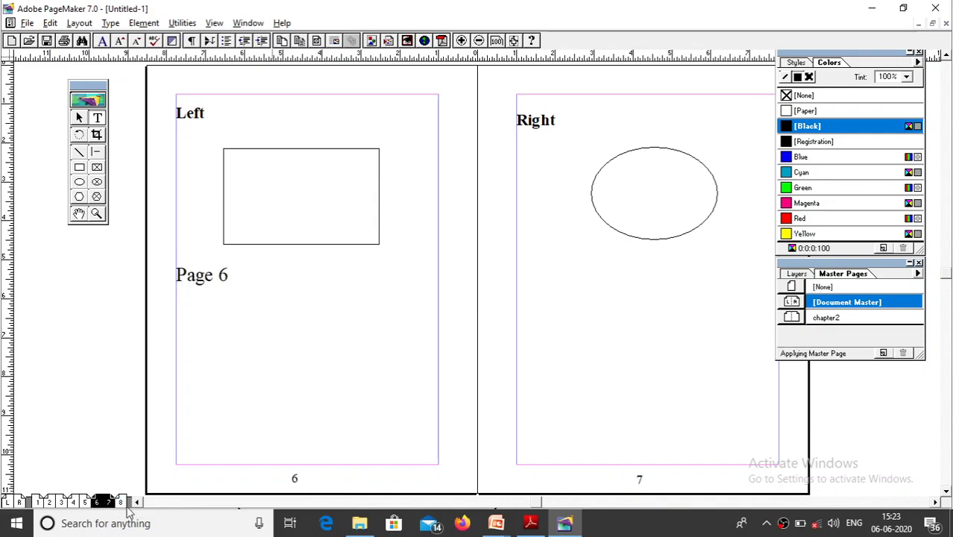
left_click(122, 502)
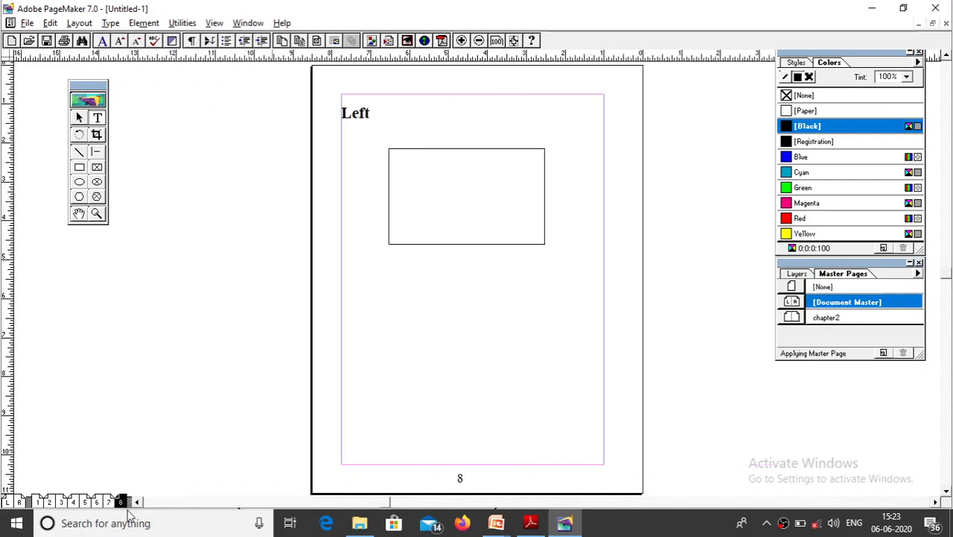
left_click(824, 319)
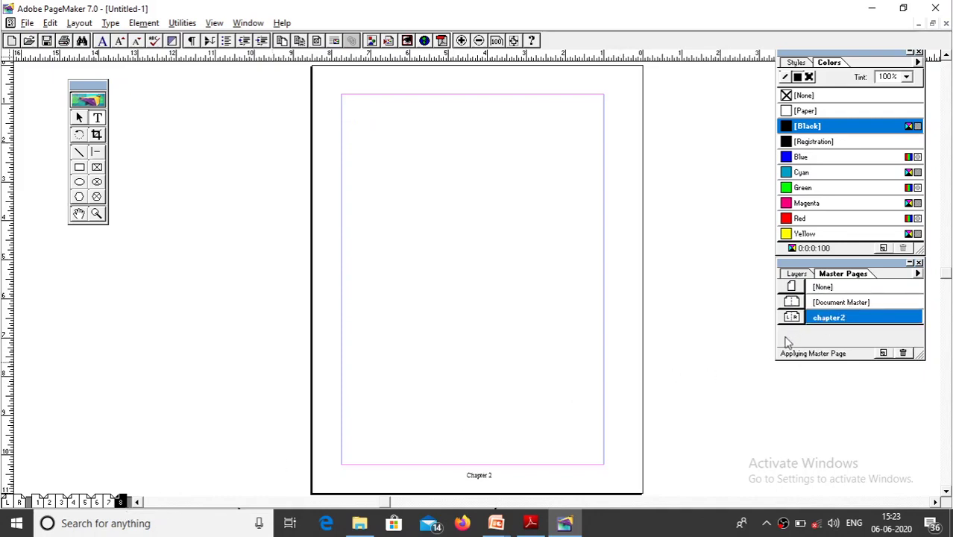
Examine the chapter2 master options and new master page settings, and compare pages 6–7 with page 8.
double_click(856, 321)
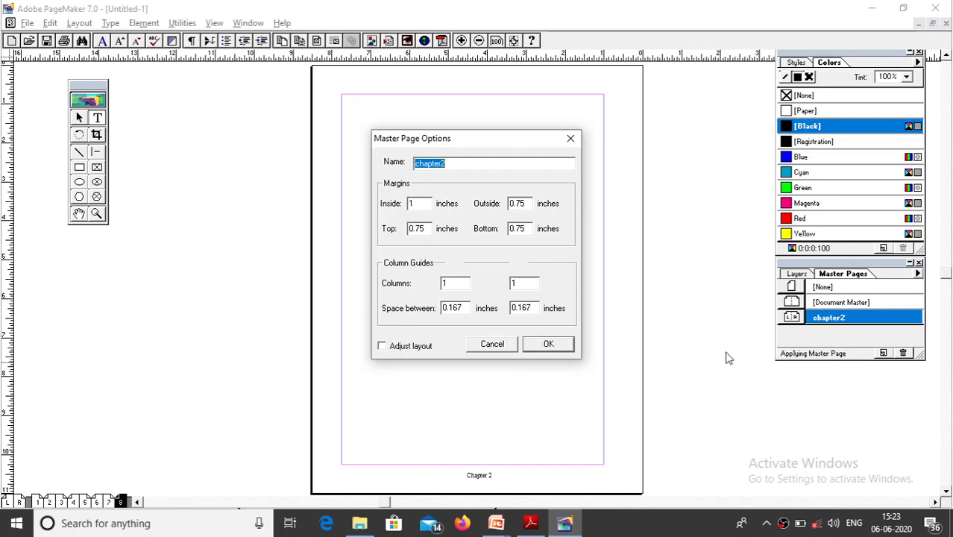
left_click(510, 347)
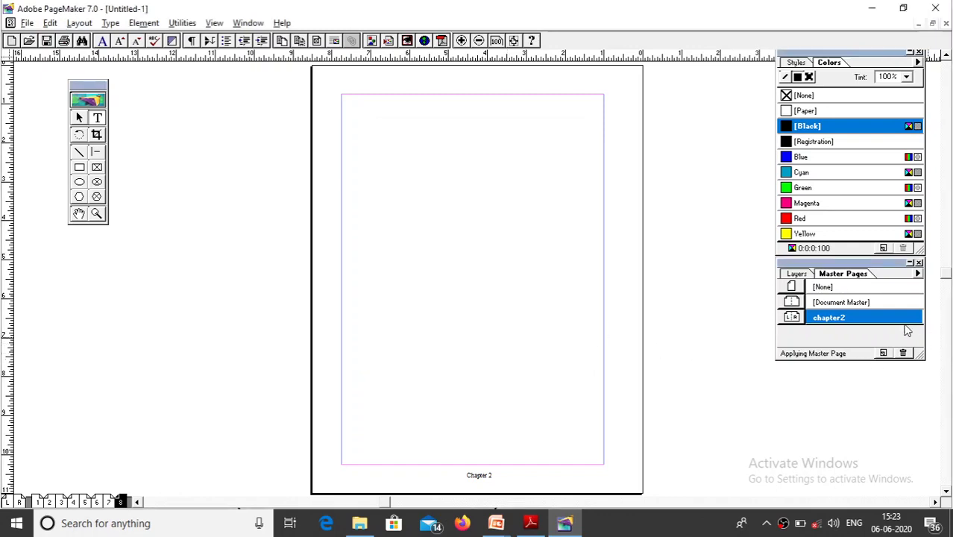
left_click(883, 352)
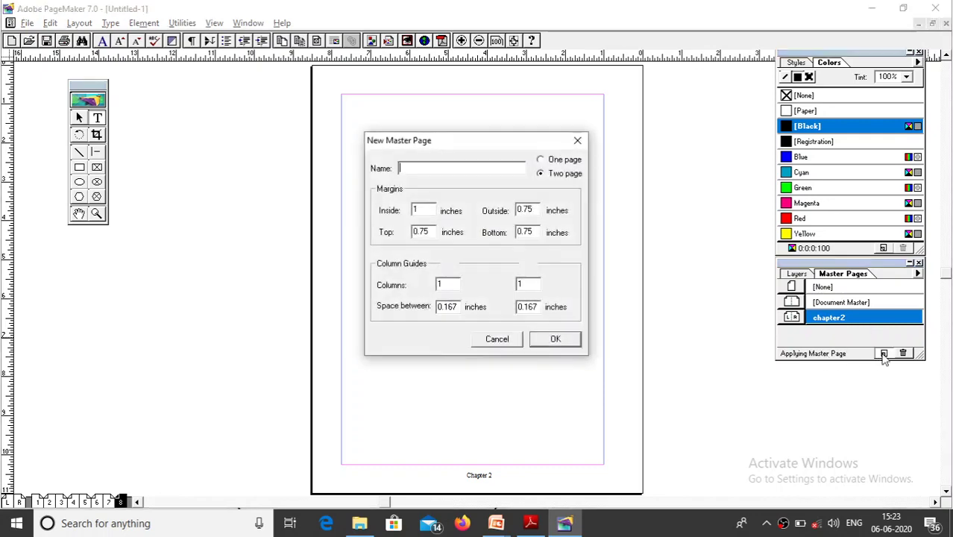
left_click(509, 341)
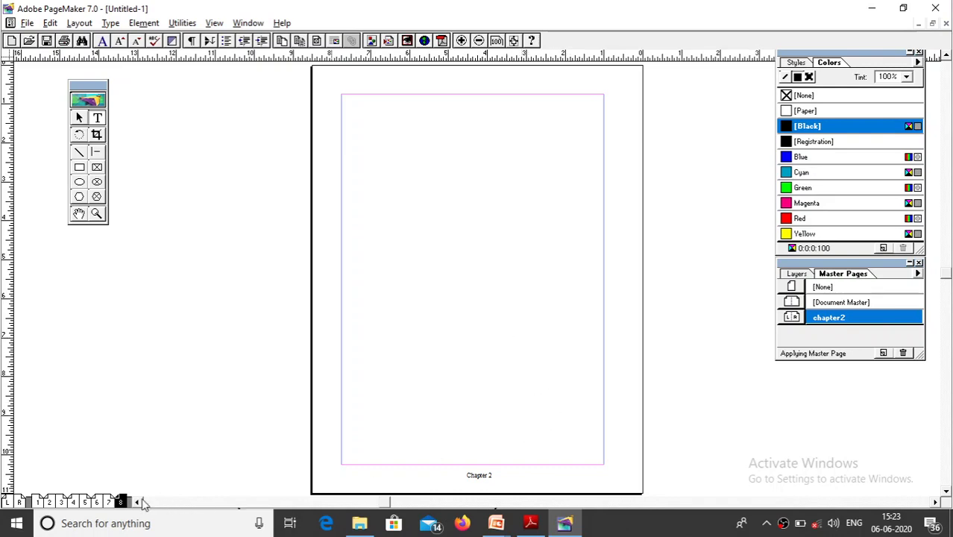
left_click(110, 502)
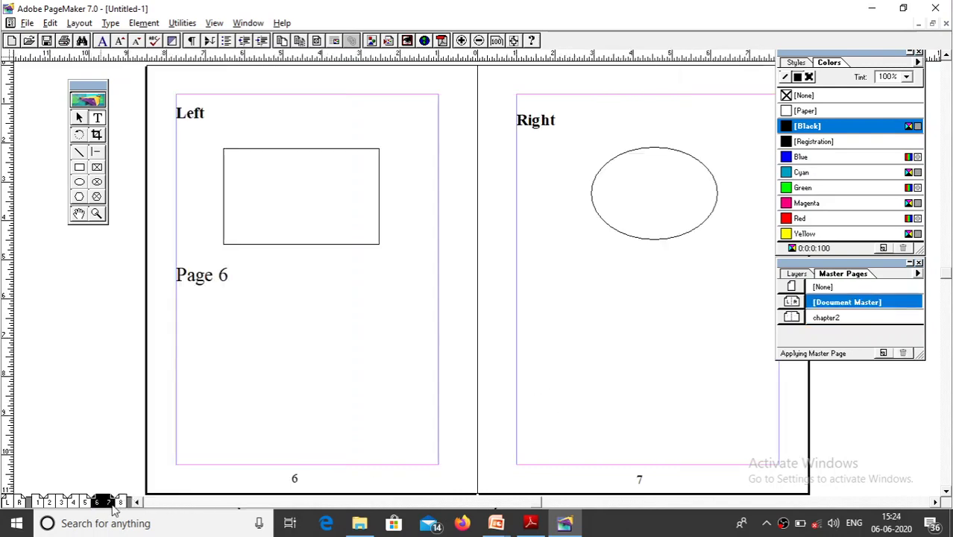
left_click(121, 503)
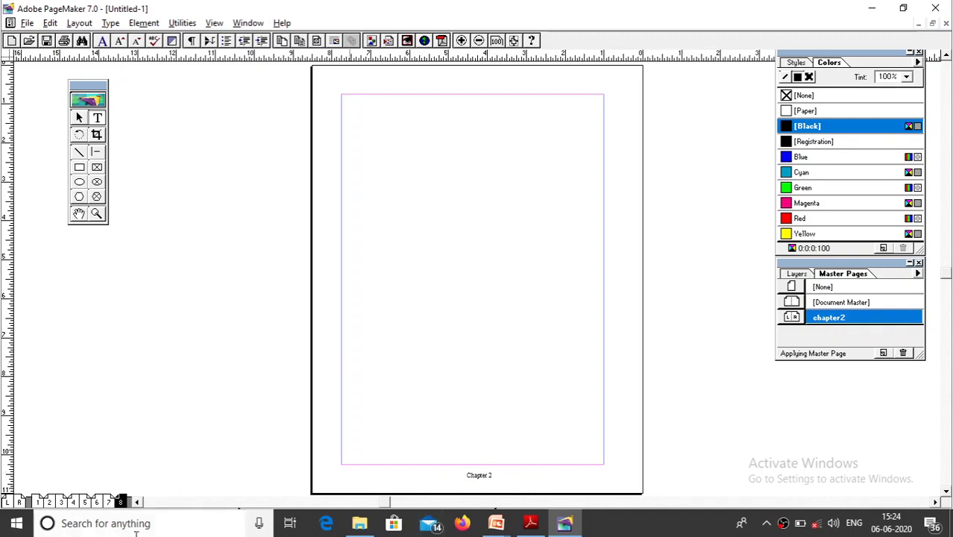
left_click(106, 502)
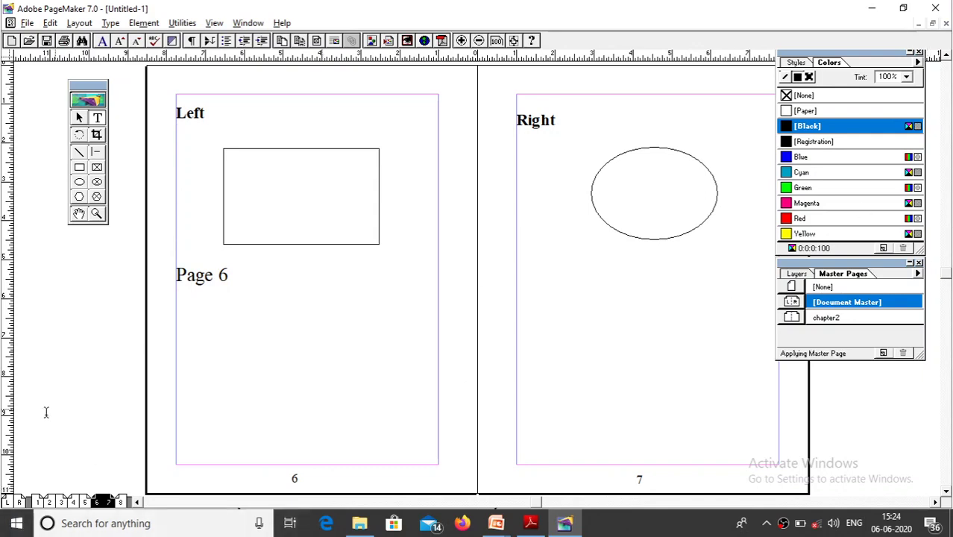
Add the text "Chapter 1" after the page number marker on the left page of the Document Master.
left_click(18, 502)
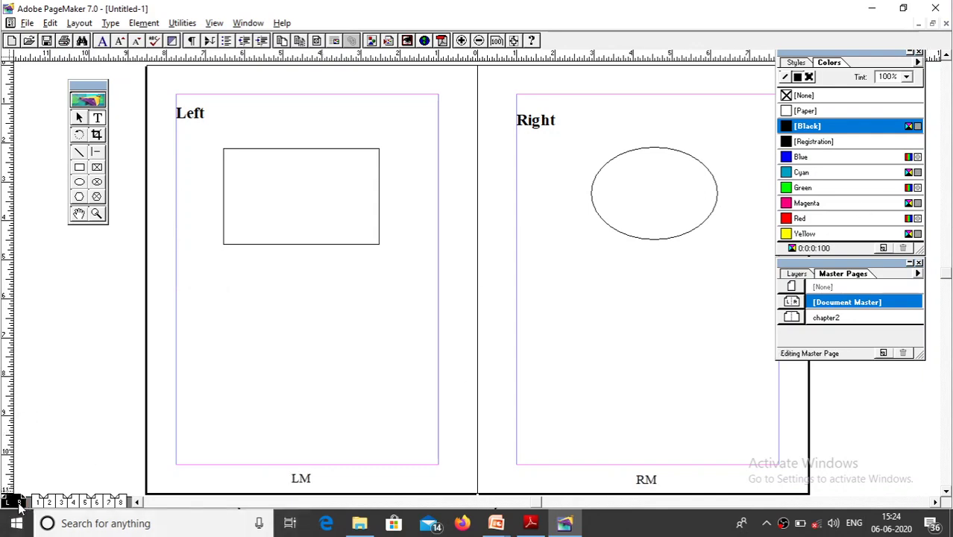
left_click(362, 481)
type("Chapter 1")
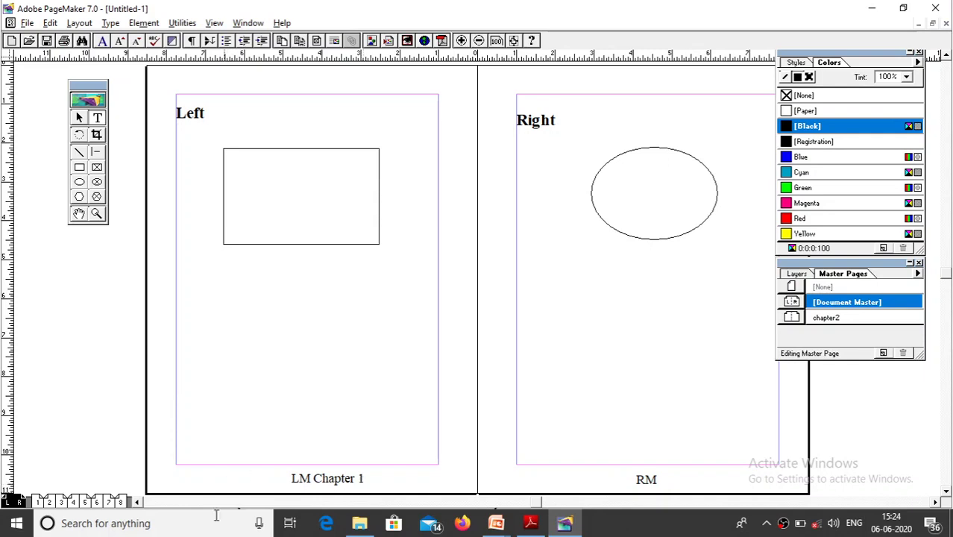
View pages 1 through 8 to check the footer on each, and review the chapter2 master page options.
left_click(37, 502)
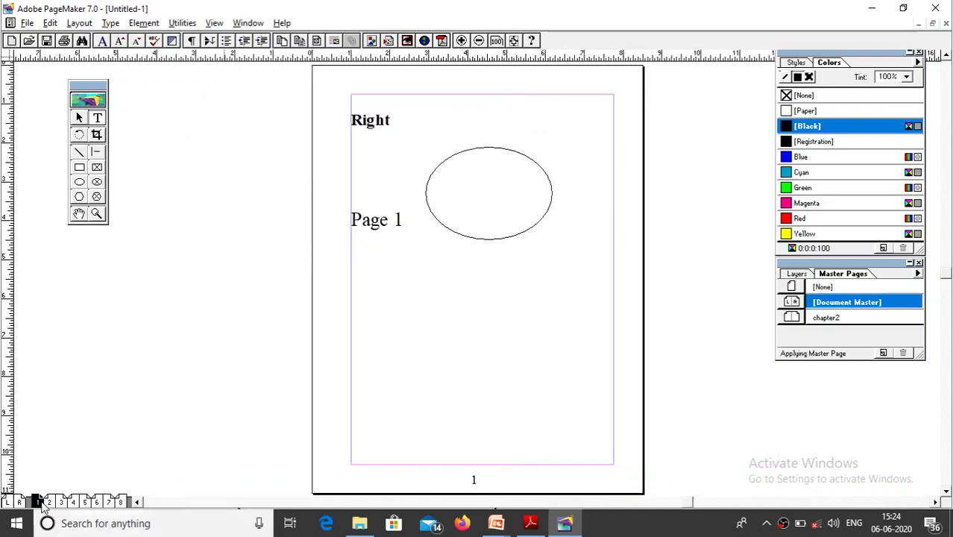
left_click(50, 502)
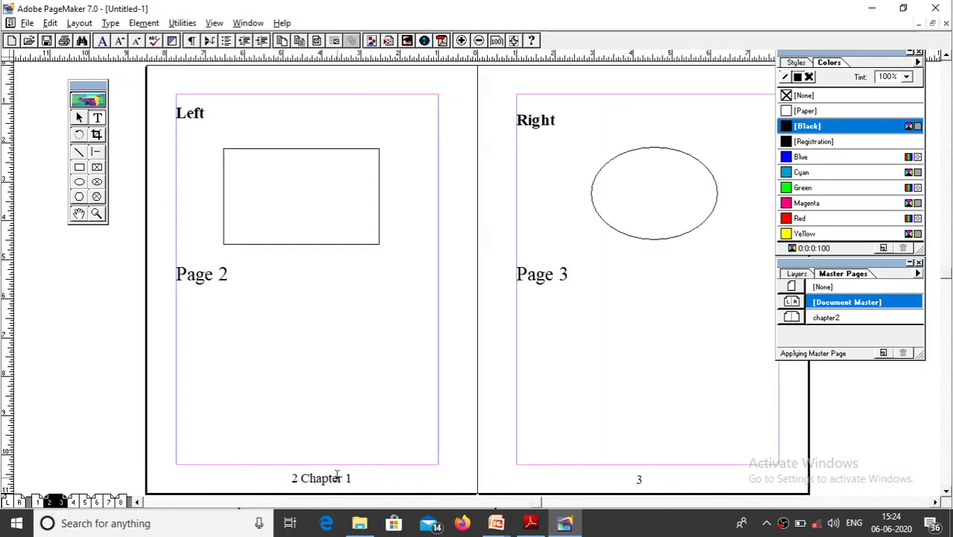
left_click(79, 502)
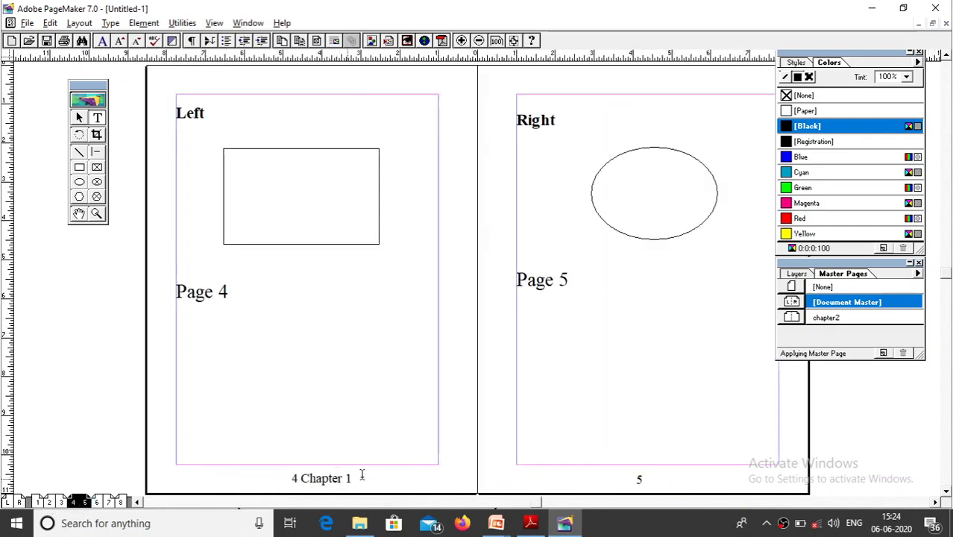
left_click(103, 502)
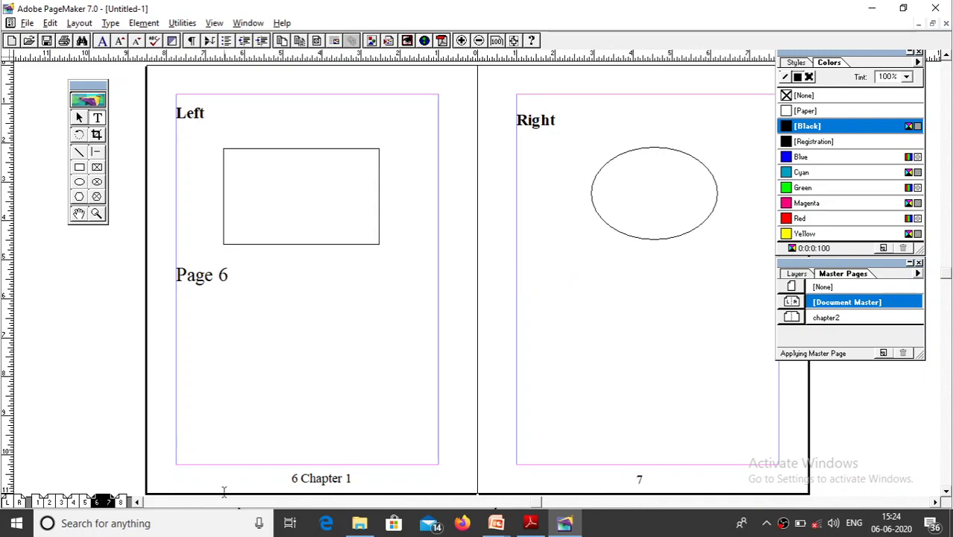
left_click(121, 502)
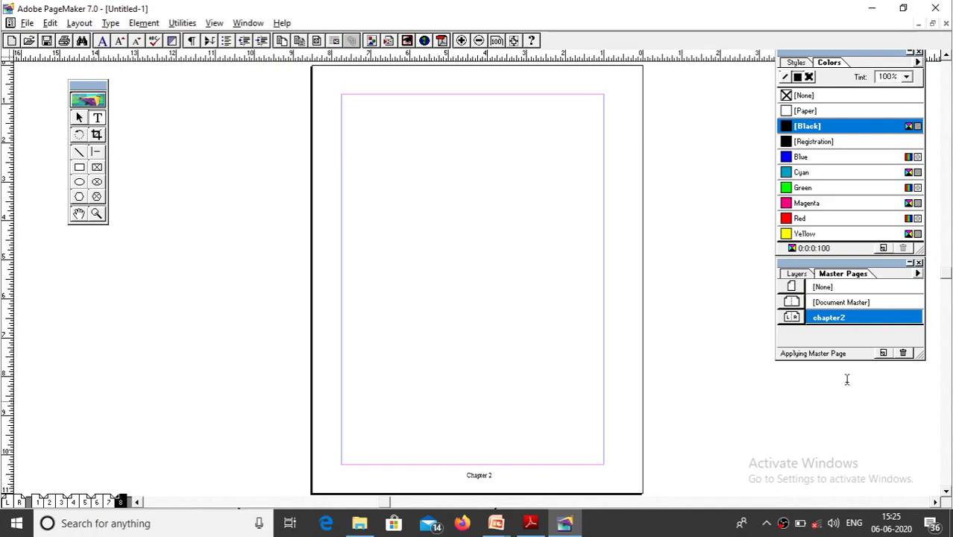
double_click(873, 325)
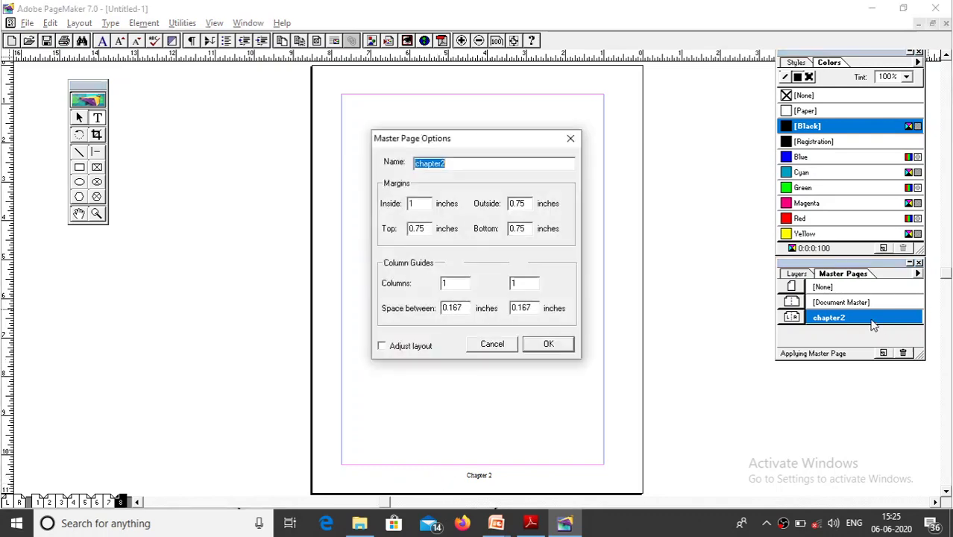
left_click(511, 349)
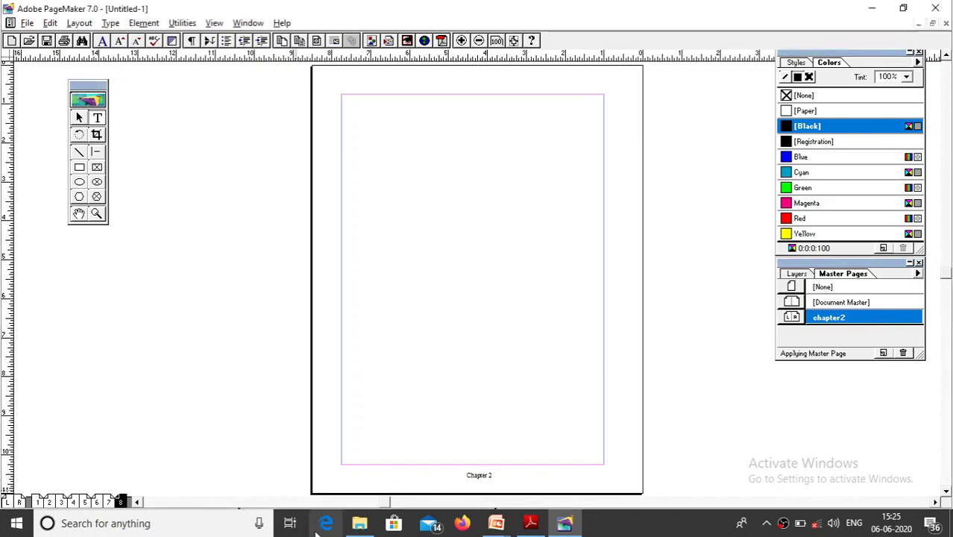
left_click(61, 502)
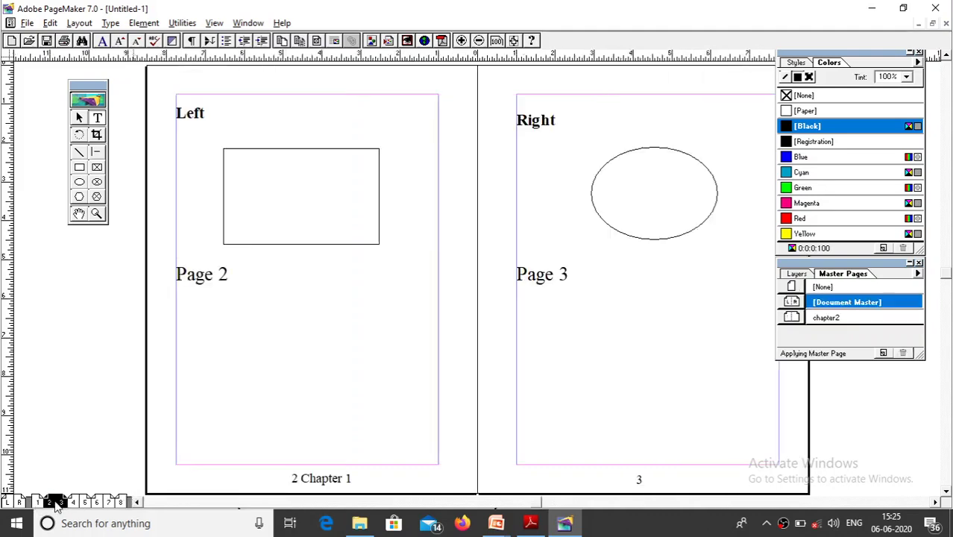
left_click(39, 502)
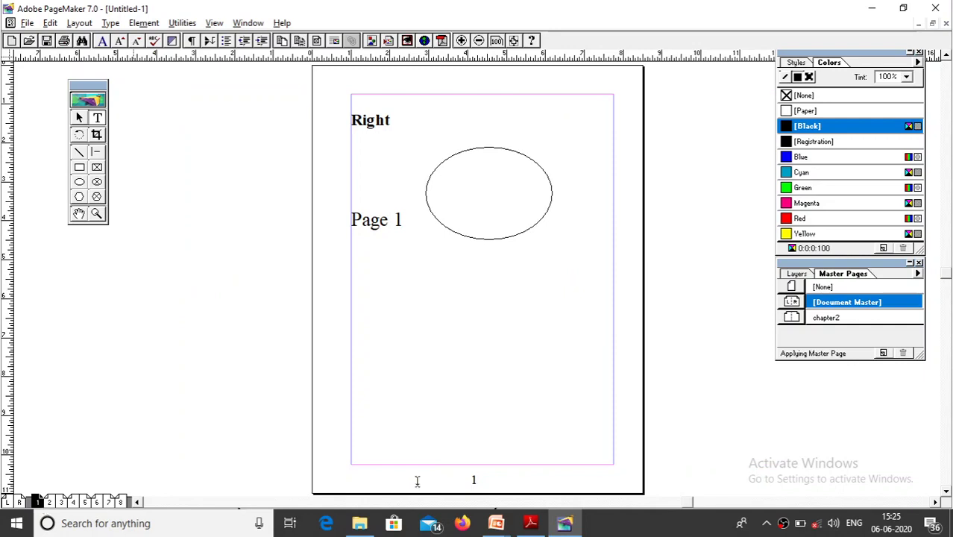
Switch to the PowerPoint slide show, read the "Print a document" slide, and return to PageMaker.
mouse_move(497, 523)
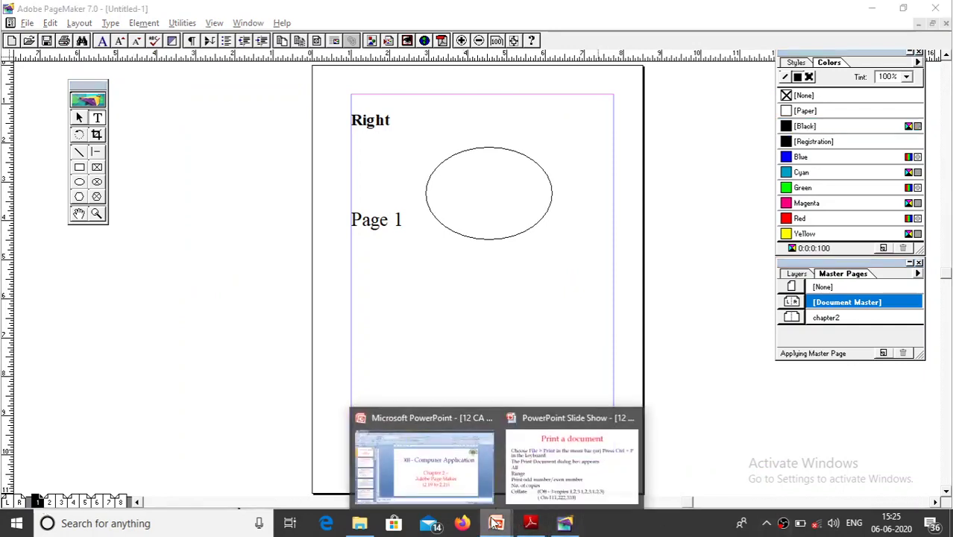
left_click(563, 477)
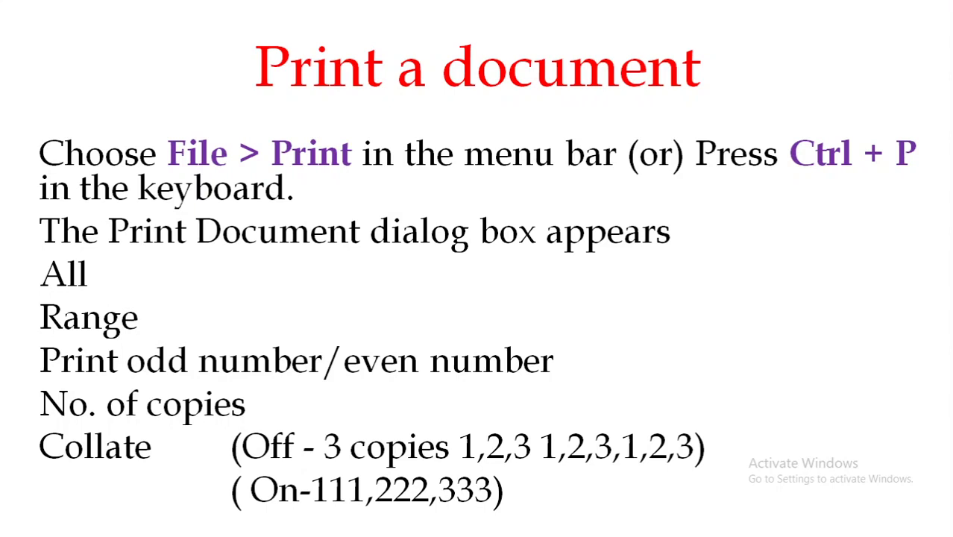
key("alt+Tab")
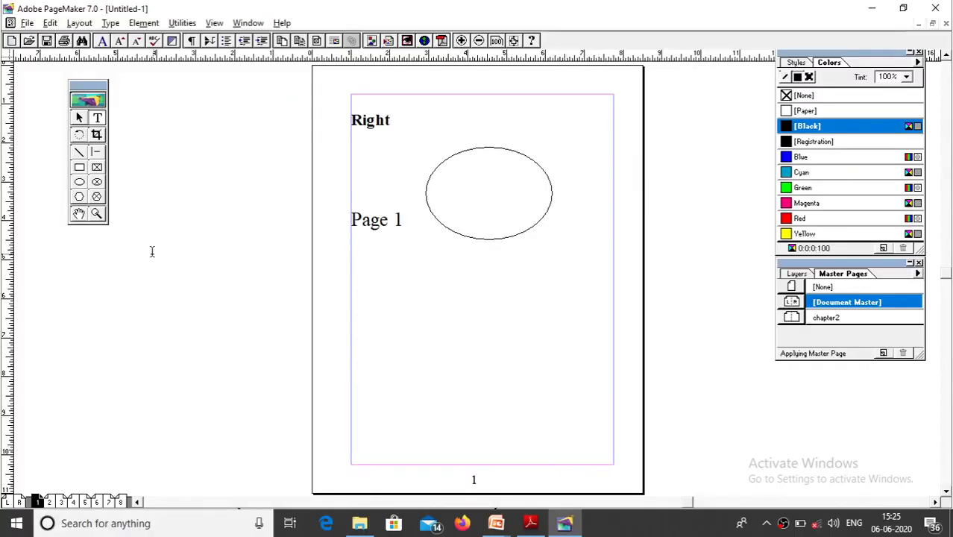
Open the print settings for the publication and choose OneNote for Windows 10 as the printer.
left_click(27, 23)
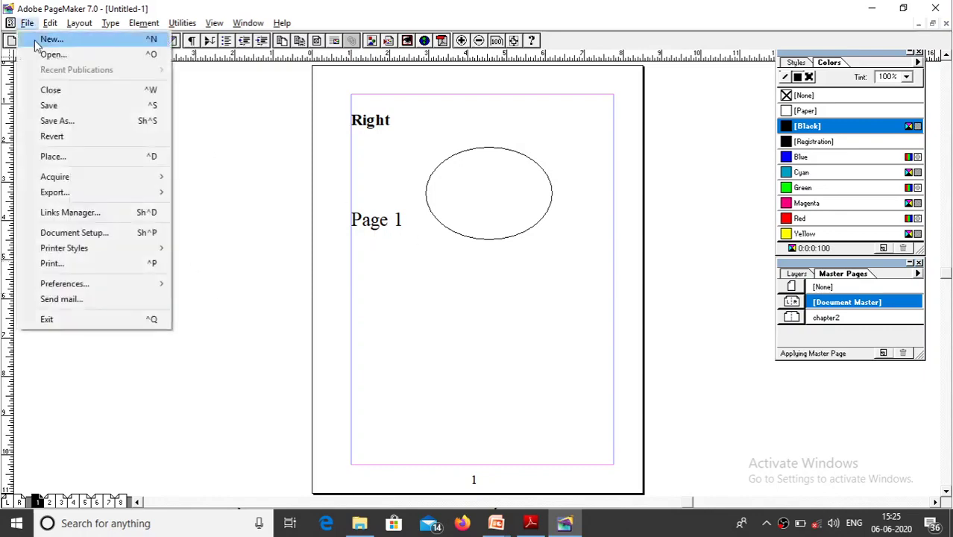
left_click(77, 266)
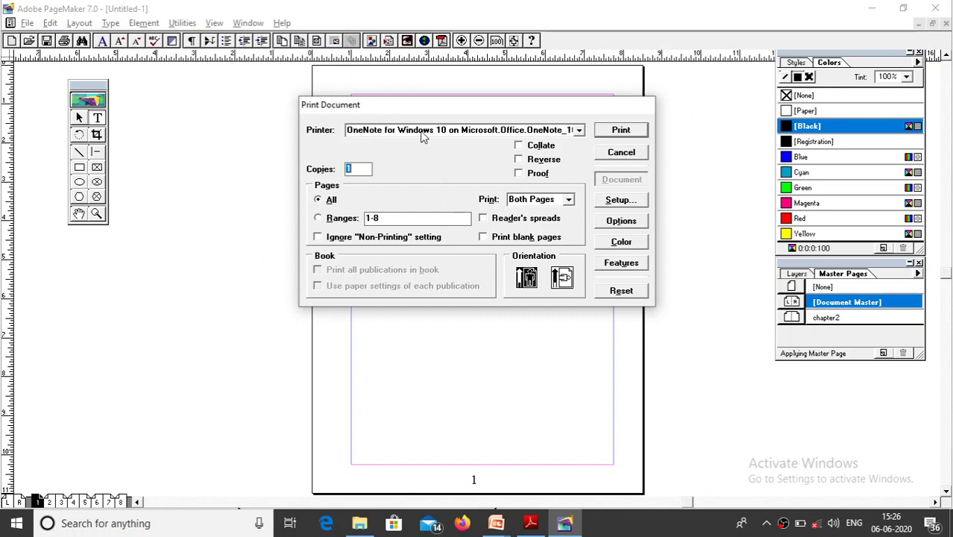
left_click(579, 130)
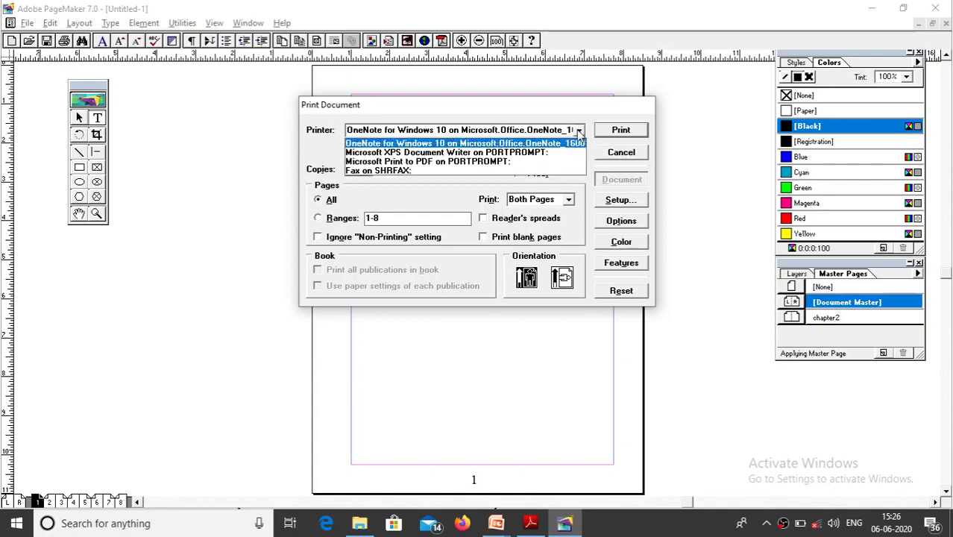
left_click(529, 143)
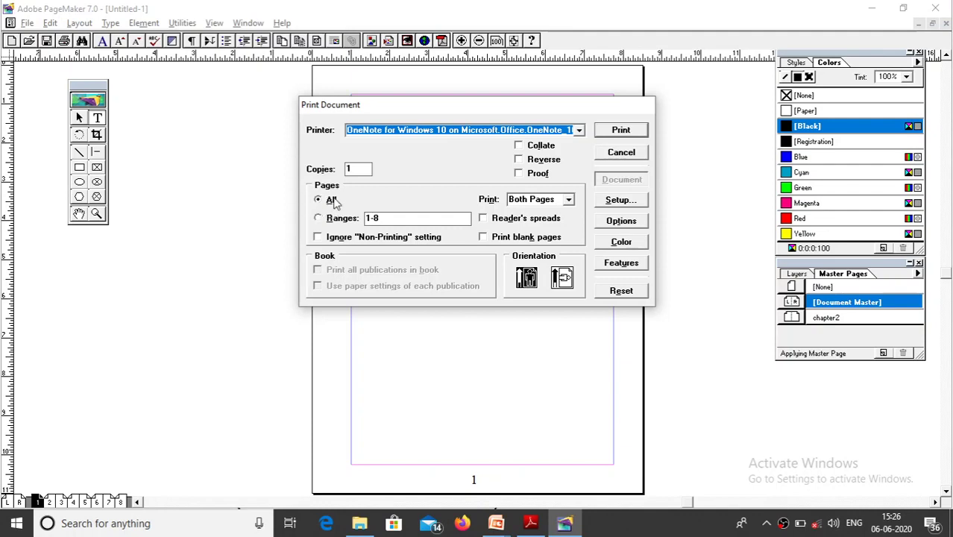
Try a print range of pages 3,5,7 in place of 3-6, and switch back to printing all pages.
left_click(319, 218)
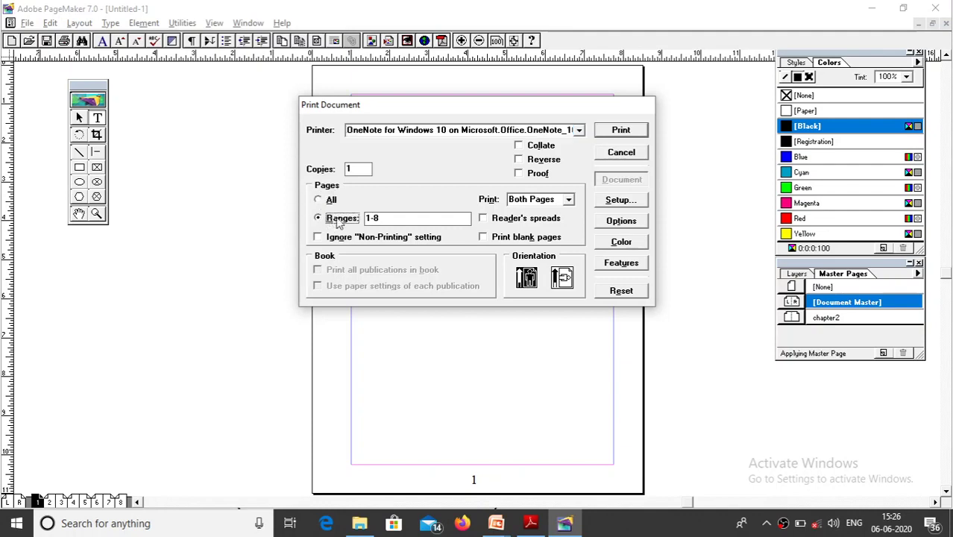
key("Tab")
type("3")
type("-6")
key("BackSpace")
key("BackSpace")
type(",5,7")
left_click(319, 200)
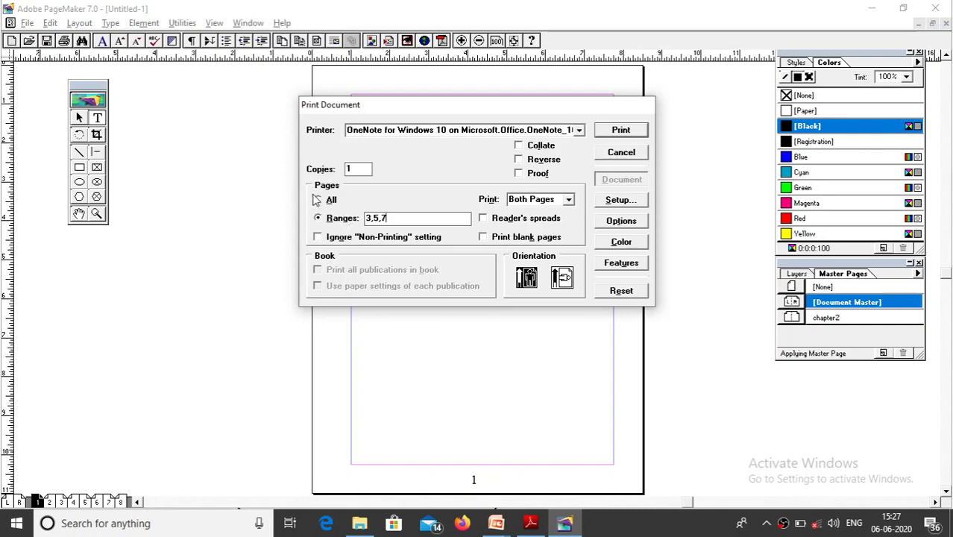
Try printing only odd pages and only even pages, and return the choice to both pages.
left_click(569, 199)
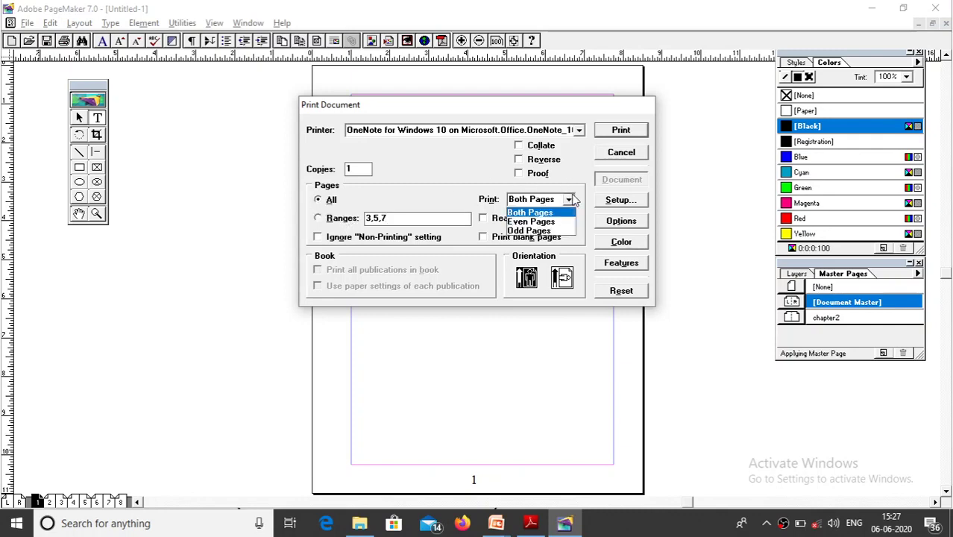
left_click(529, 232)
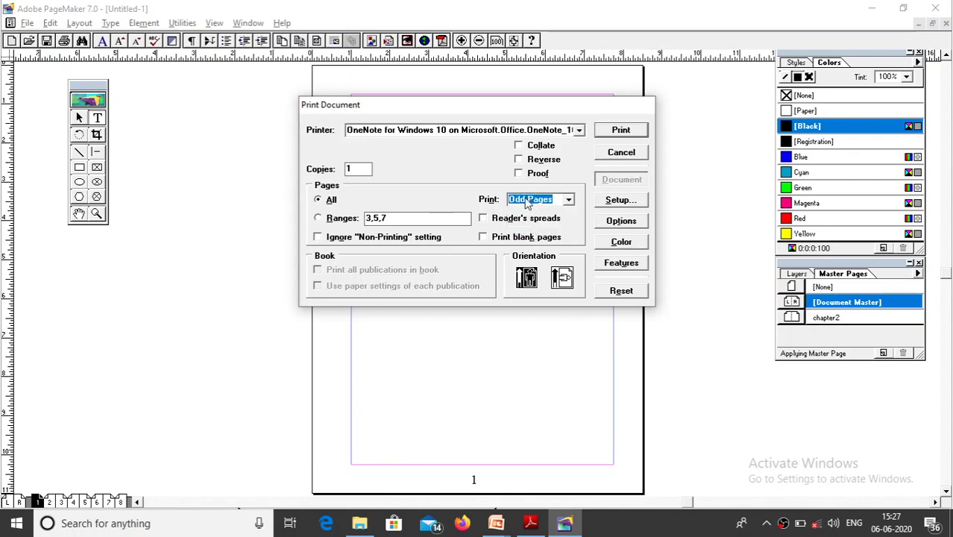
left_click(569, 199)
left_click(536, 224)
left_click(569, 200)
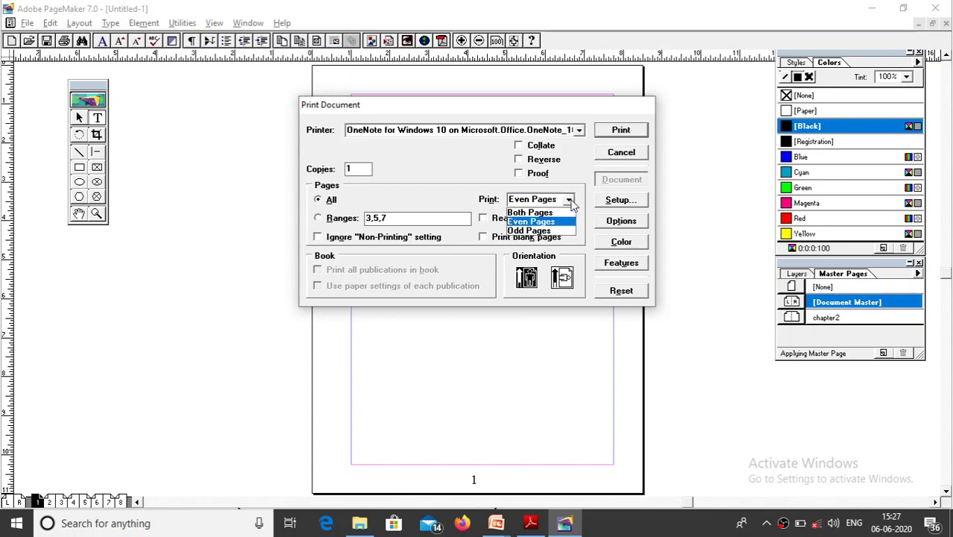
left_click(555, 215)
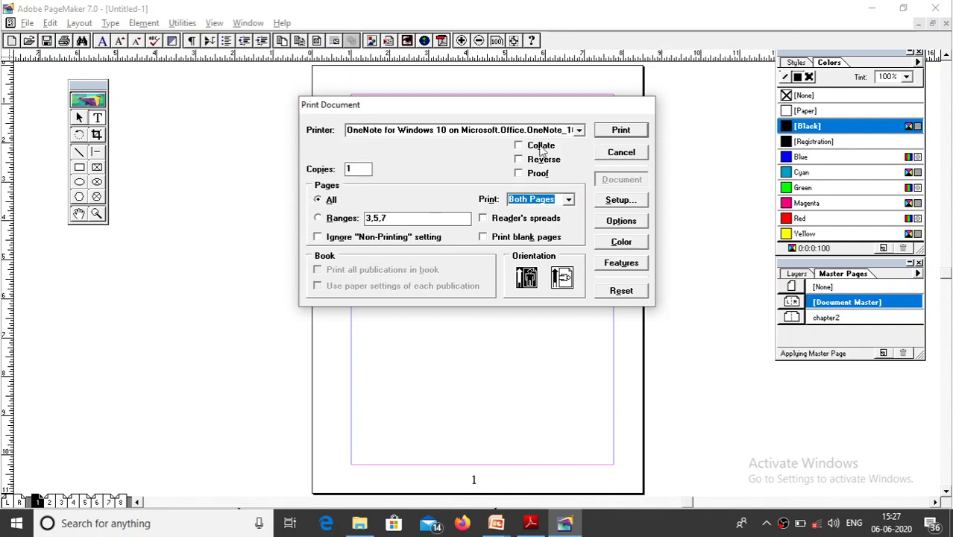
Switch to the PowerPoint slide show with the "Print a document" slide.
key("alt+Tab")
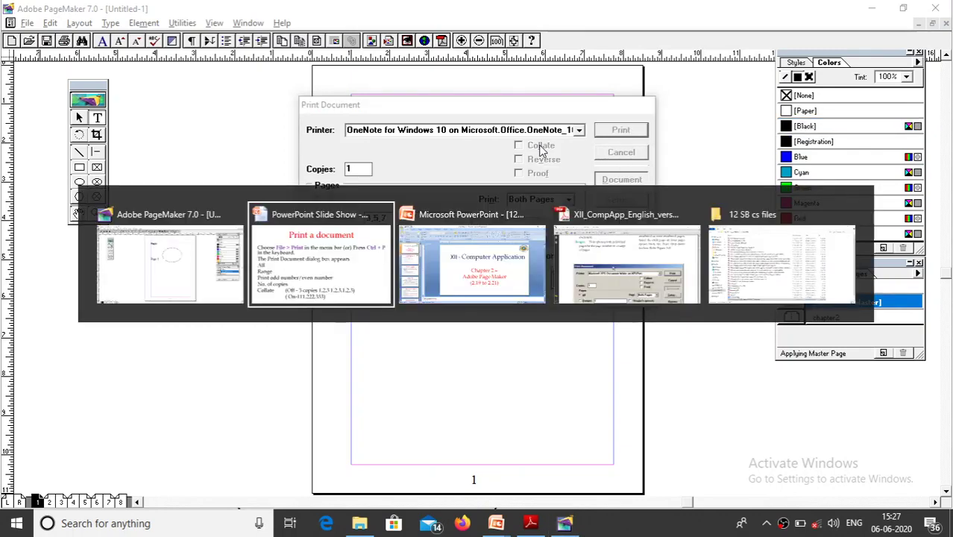